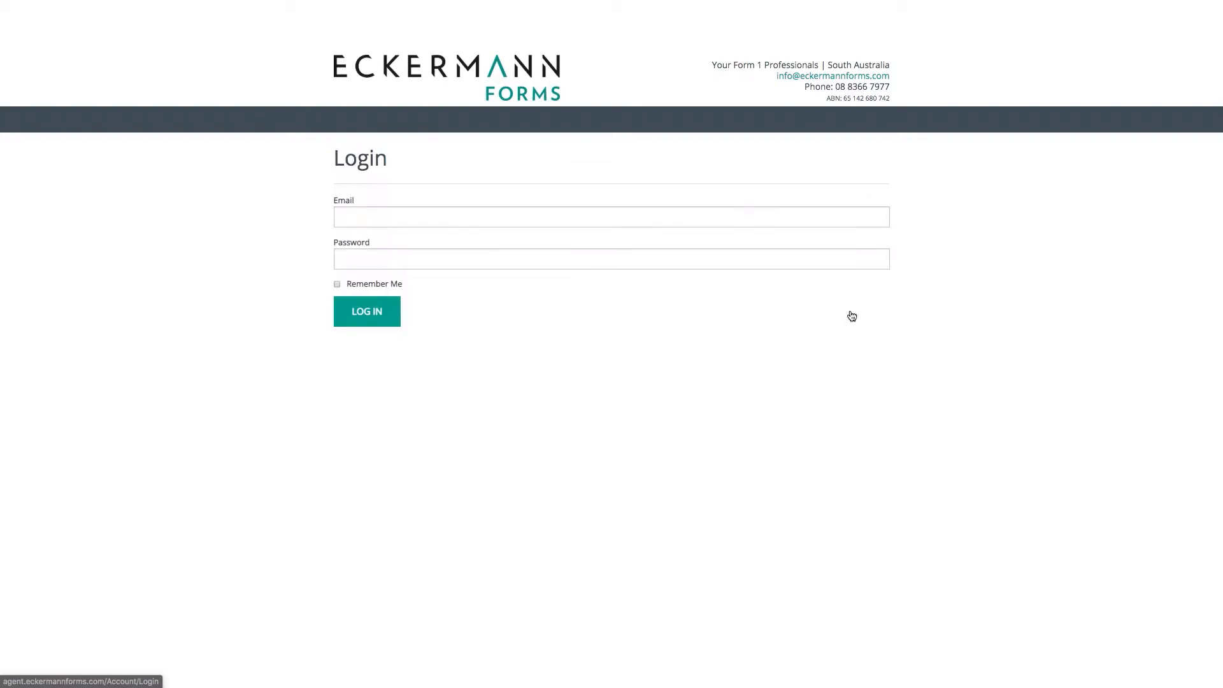
Log in to the agent portal with the agent's email address and password
click(622, 217)
text(examplea1@pp.com)
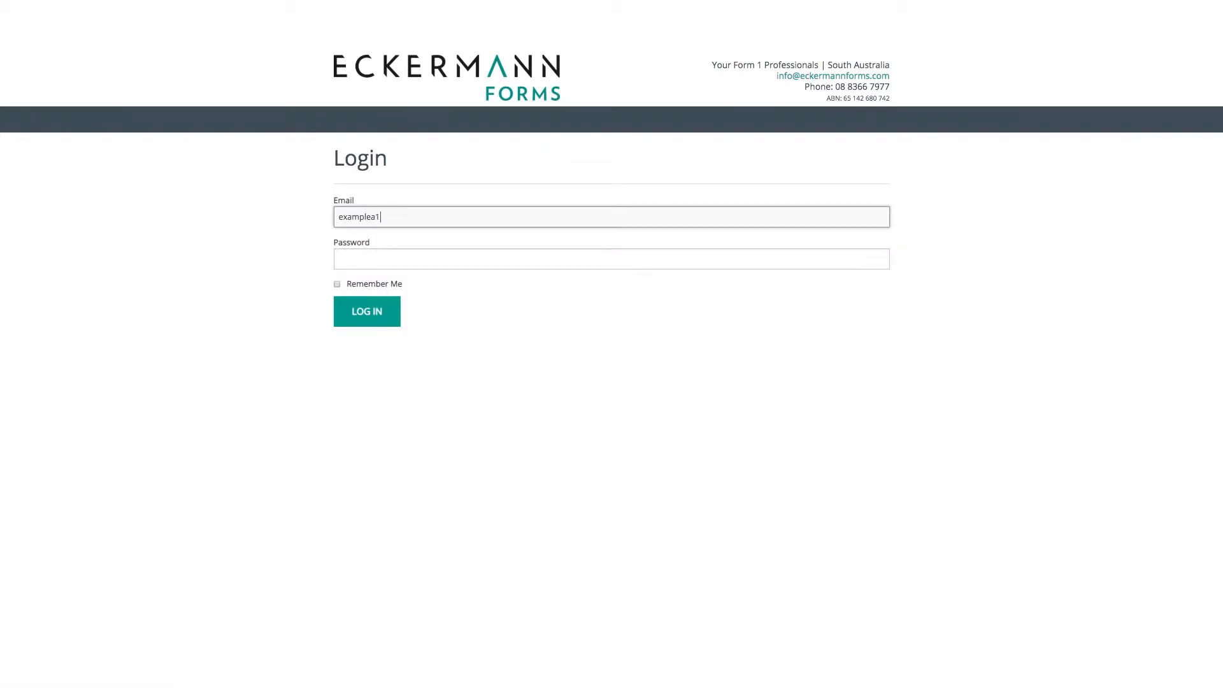
key(Tab)
text(••••••)
key(Return)
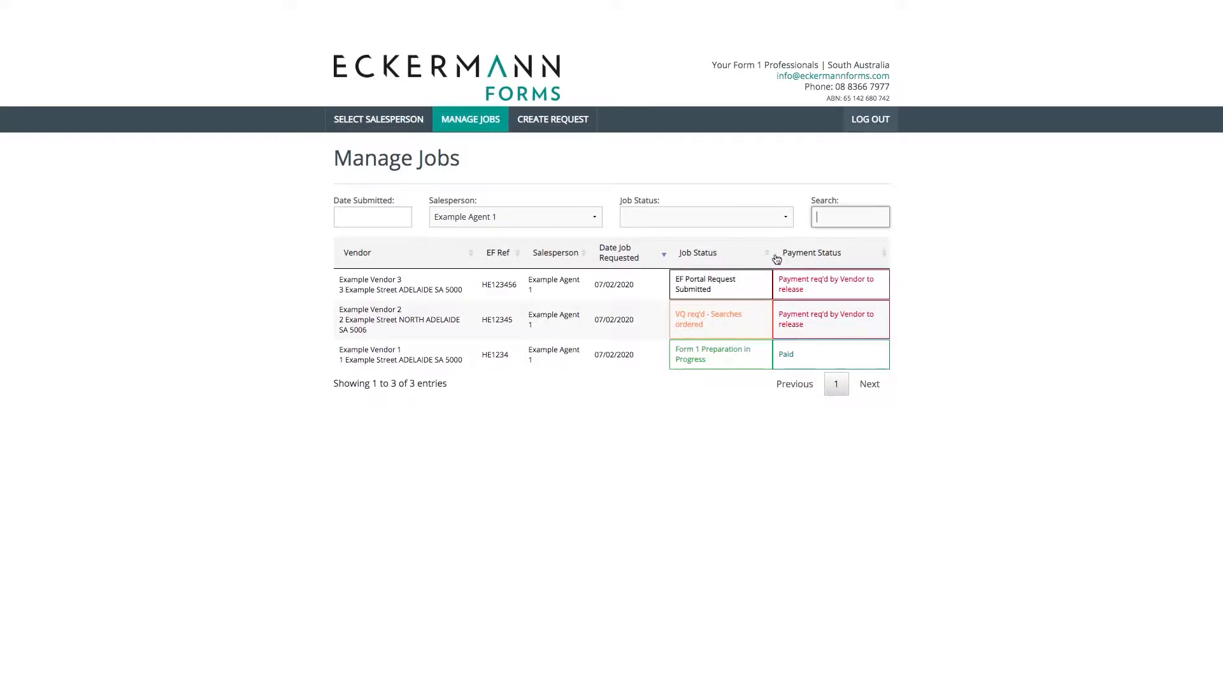
Keep the preset agent as salesperson and start a new Form 1 request
click(591, 216)
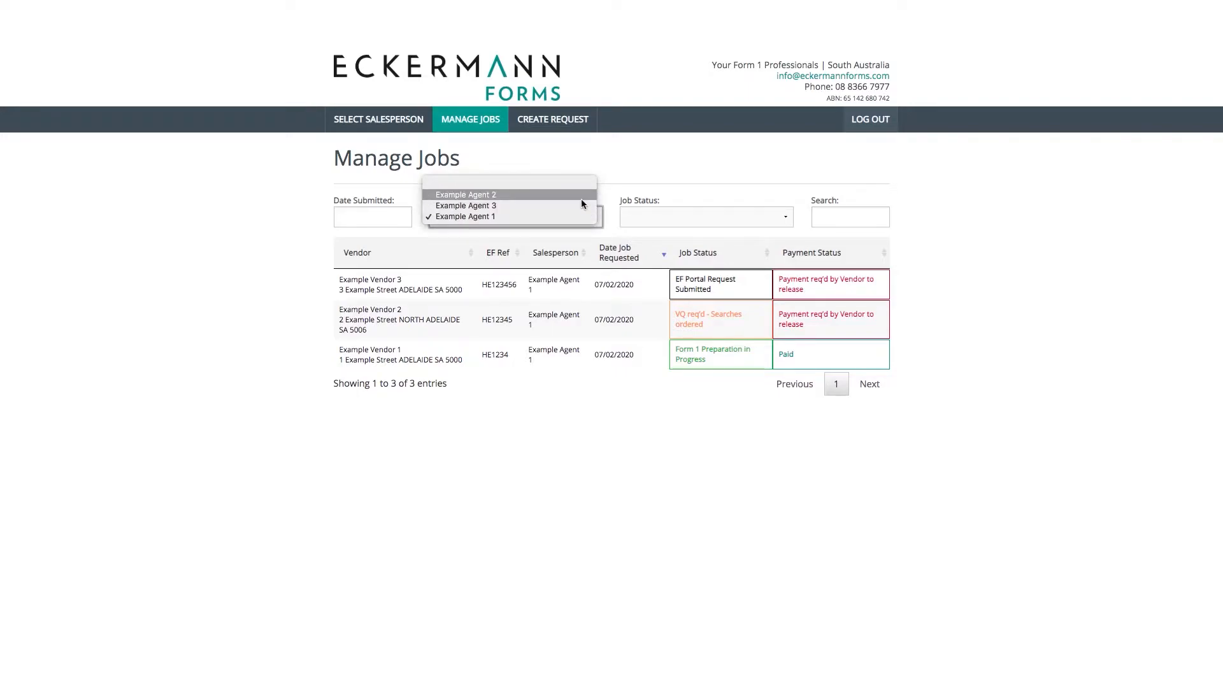
click(583, 215)
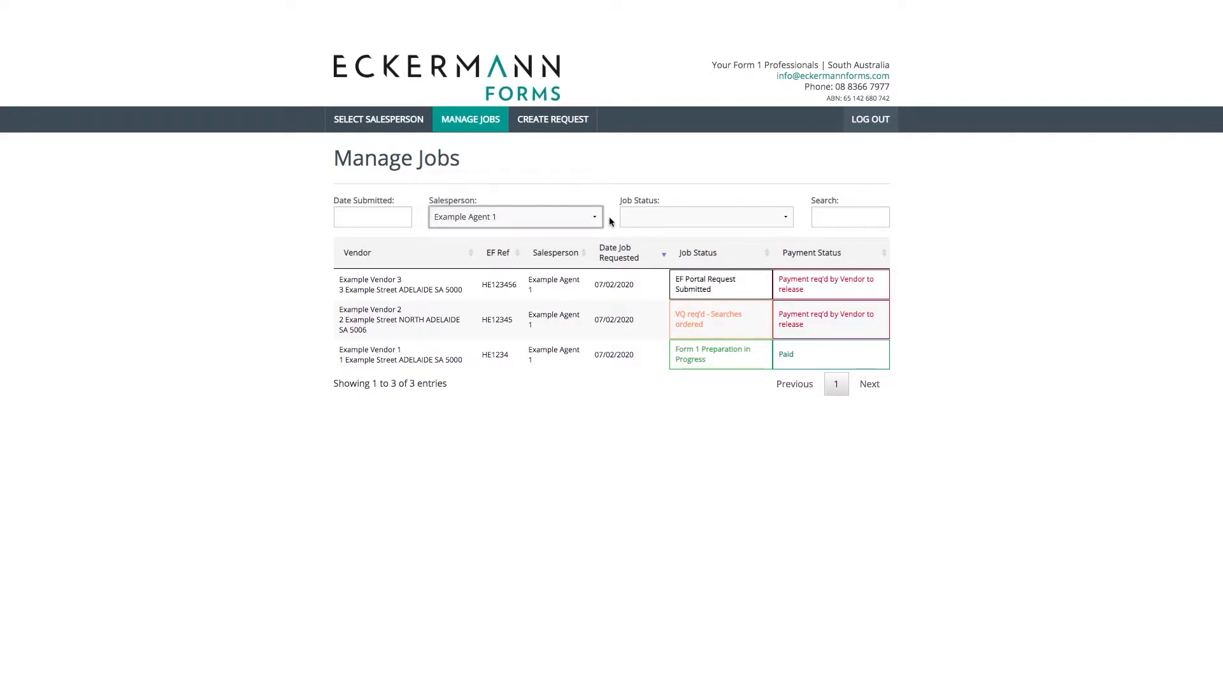
click(553, 125)
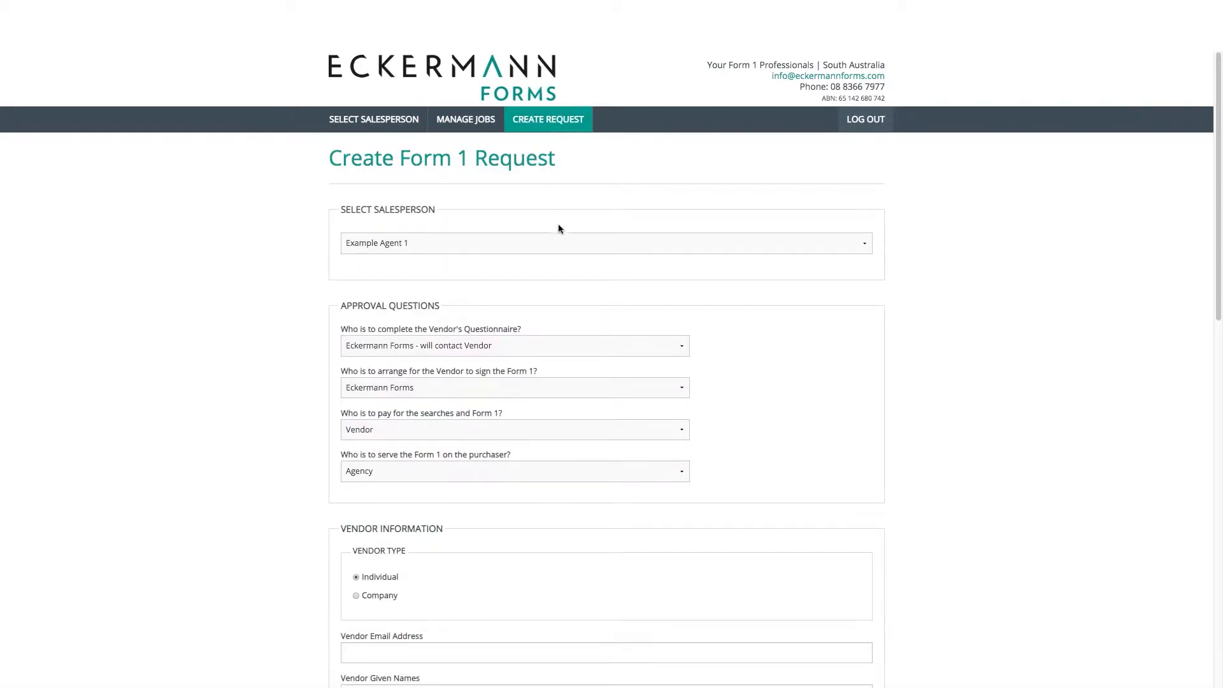
click(558, 242)
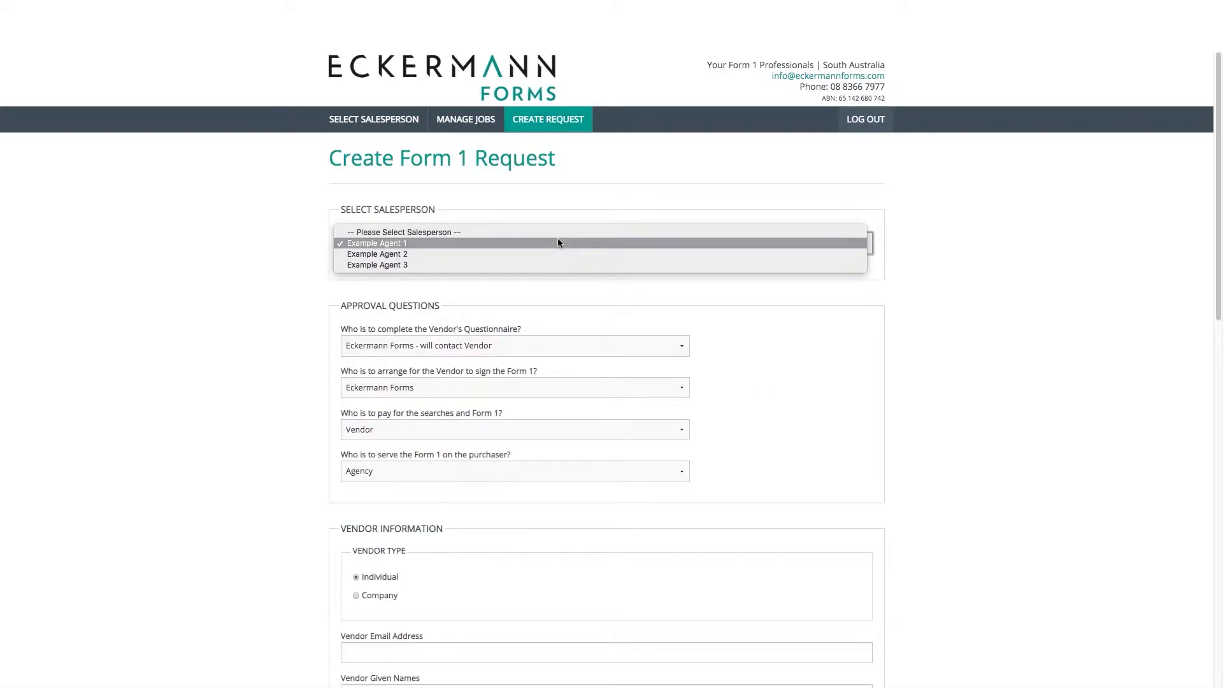
click(558, 243)
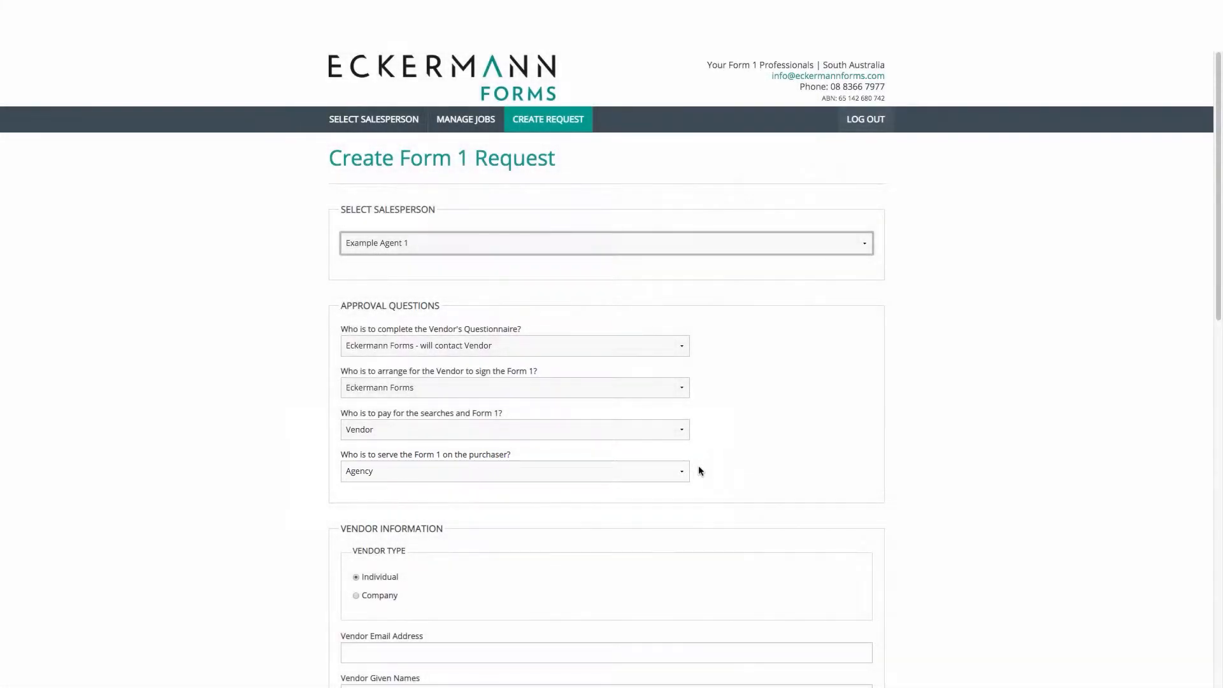
click(688, 472)
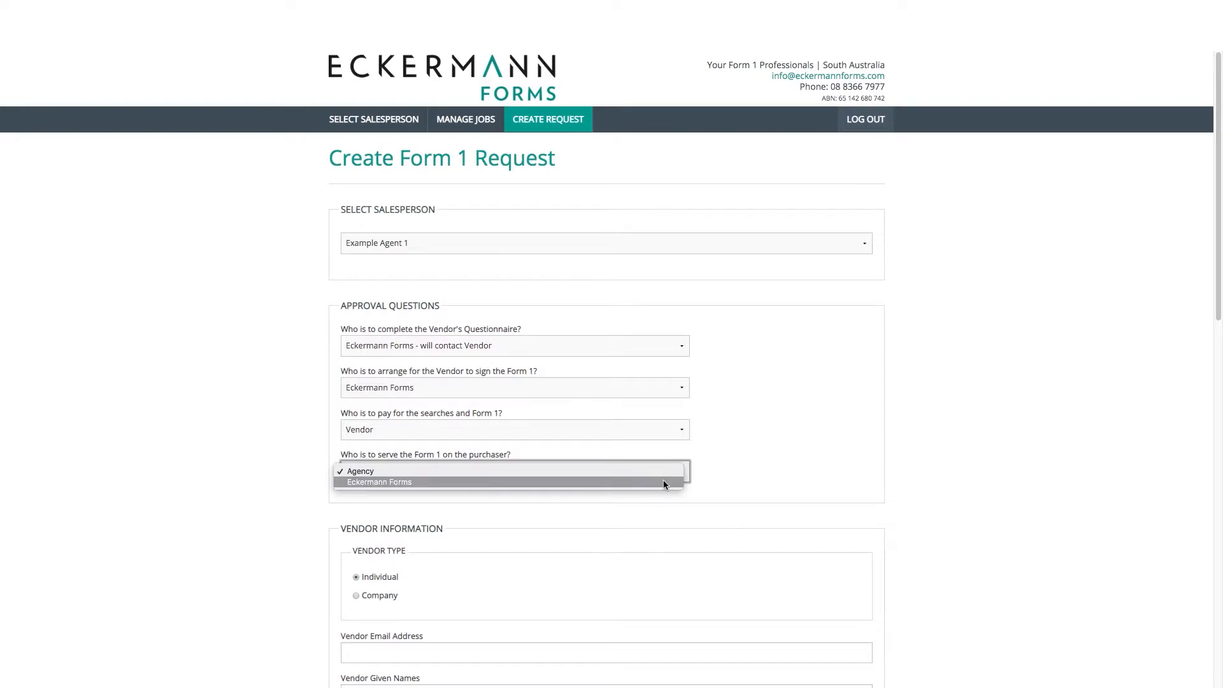
click(664, 482)
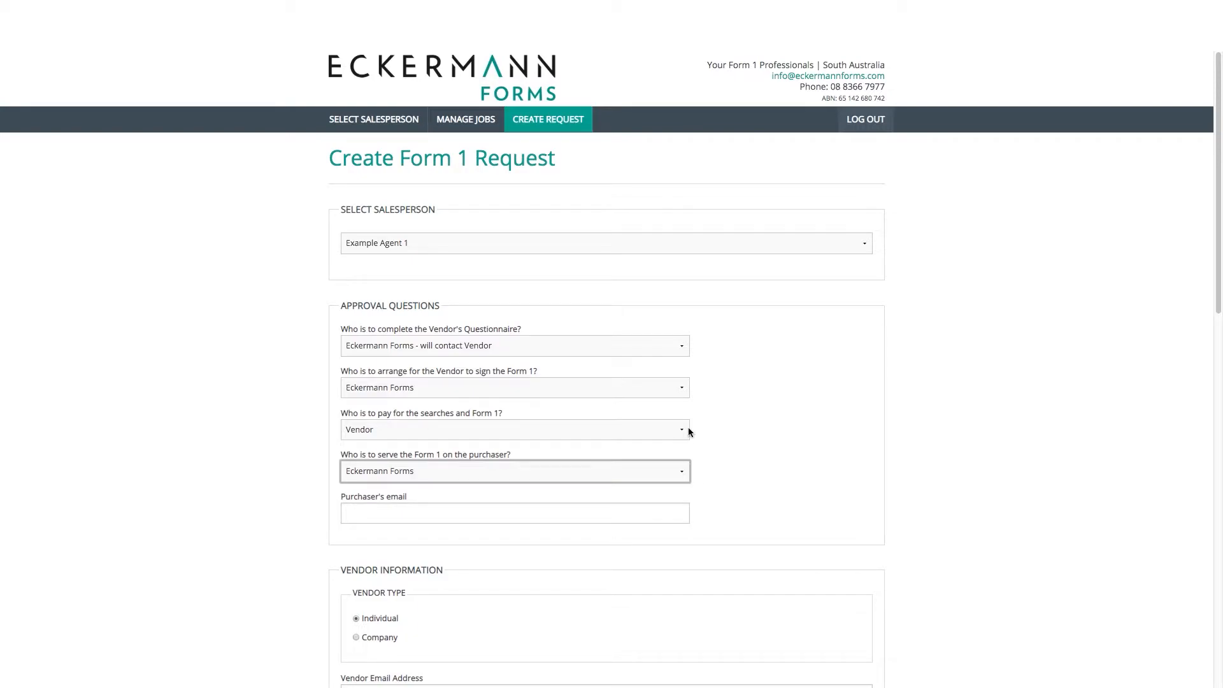
click(681, 346)
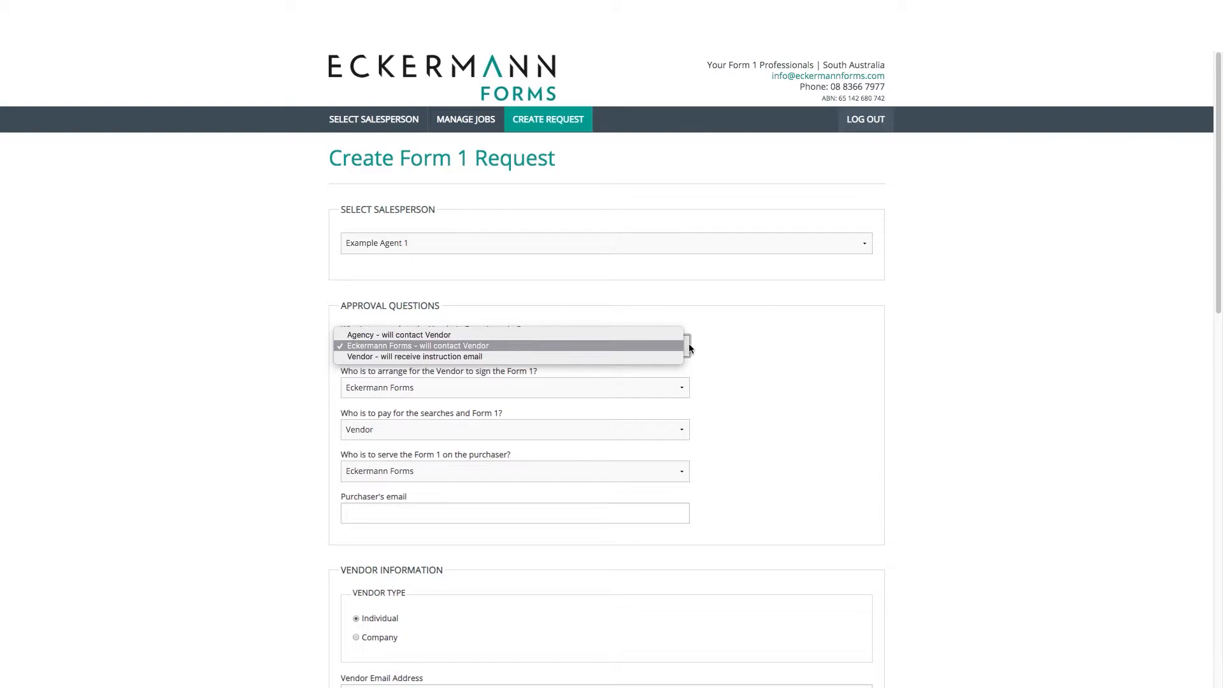
click(682, 388)
click(681, 388)
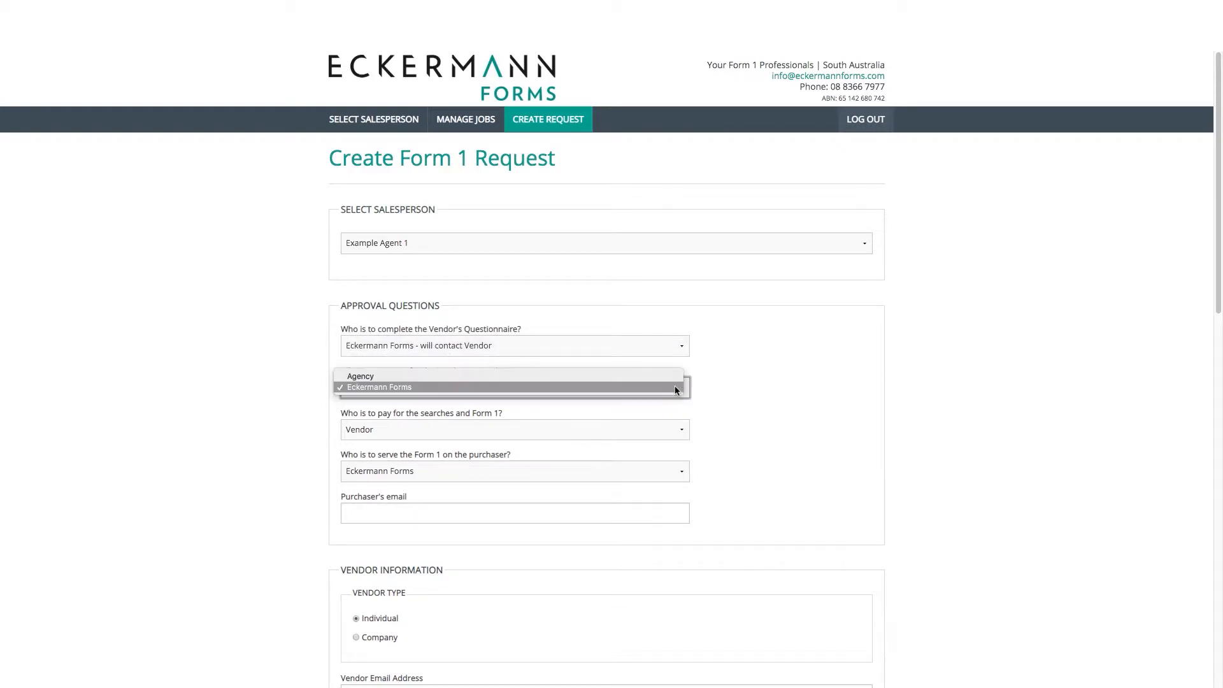
click(672, 422)
click(673, 422)
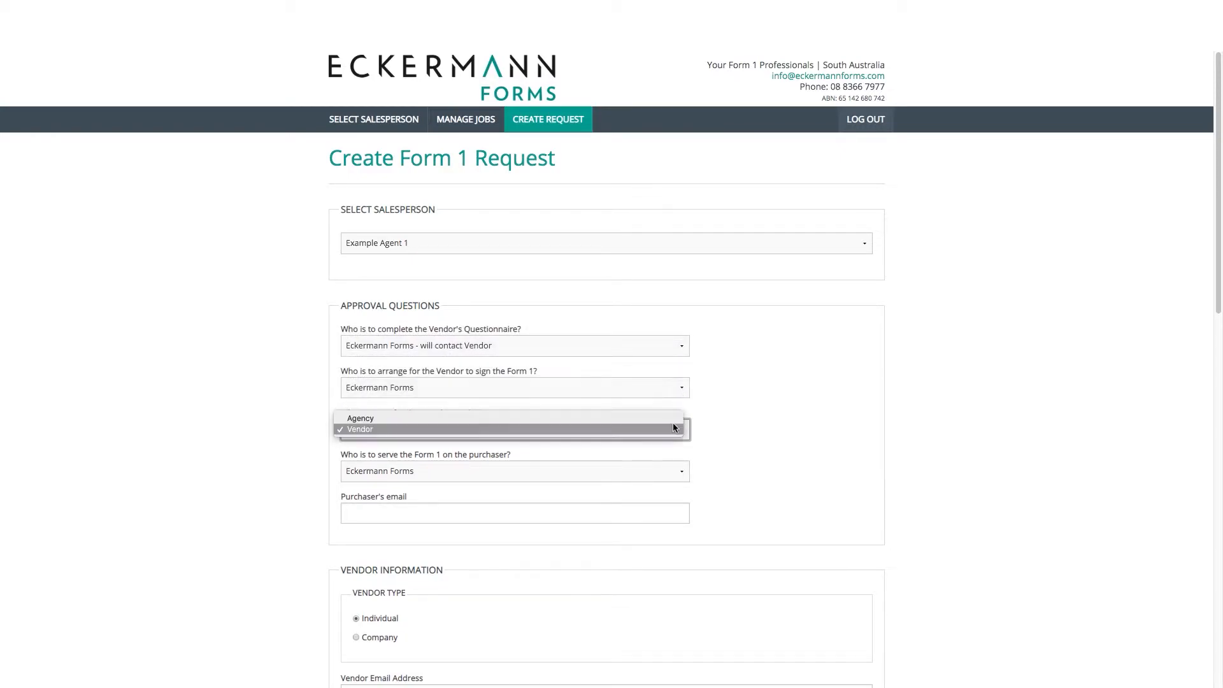
click(678, 465)
click(678, 465)
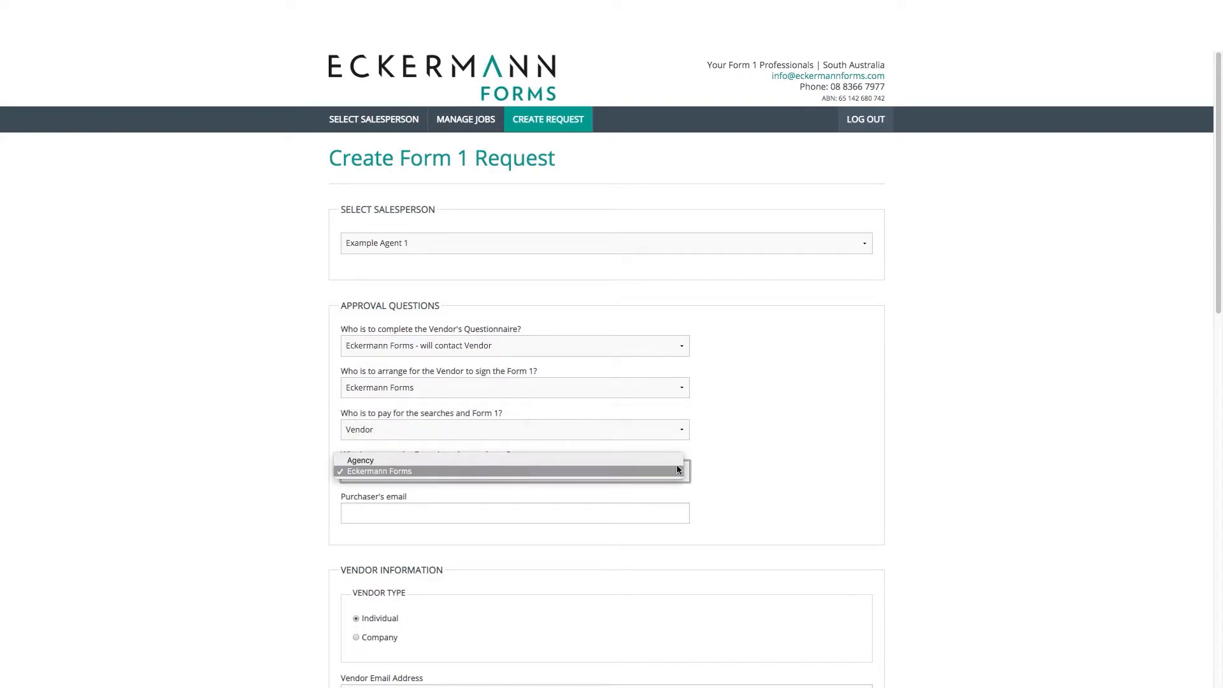
click(677, 460)
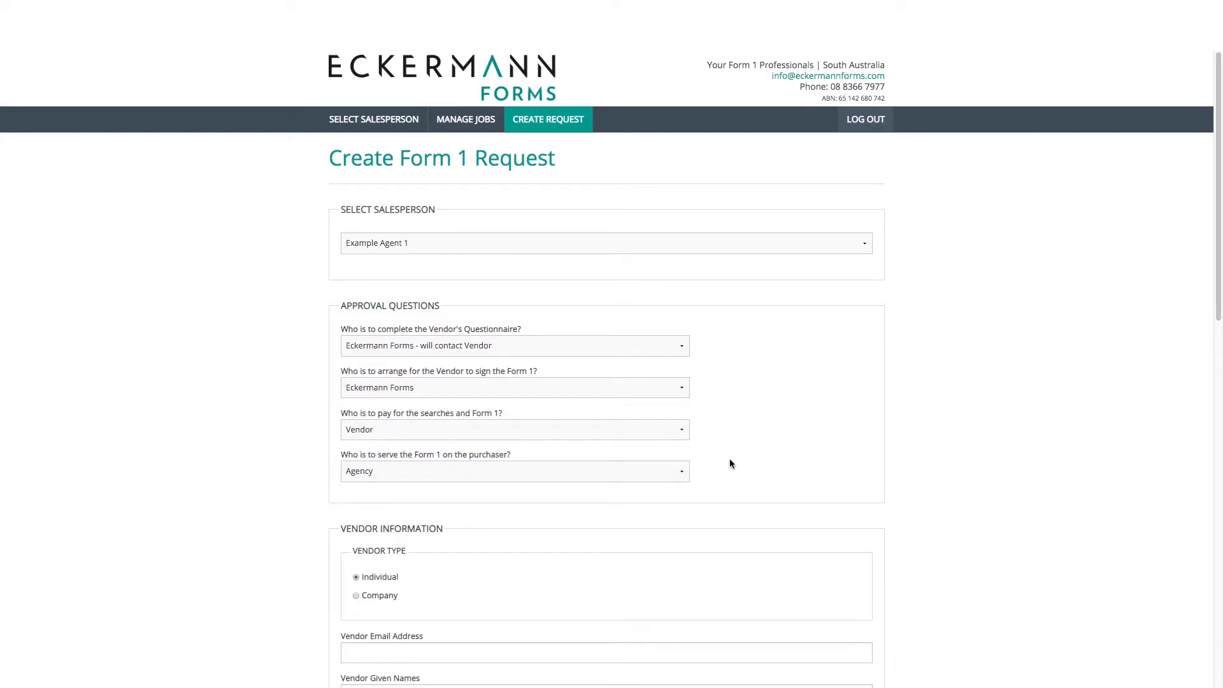
Enter the vendor's email address, given names, last name and contact number
scroll(730, 461, down, 1)
scroll(731, 464, down, 5)
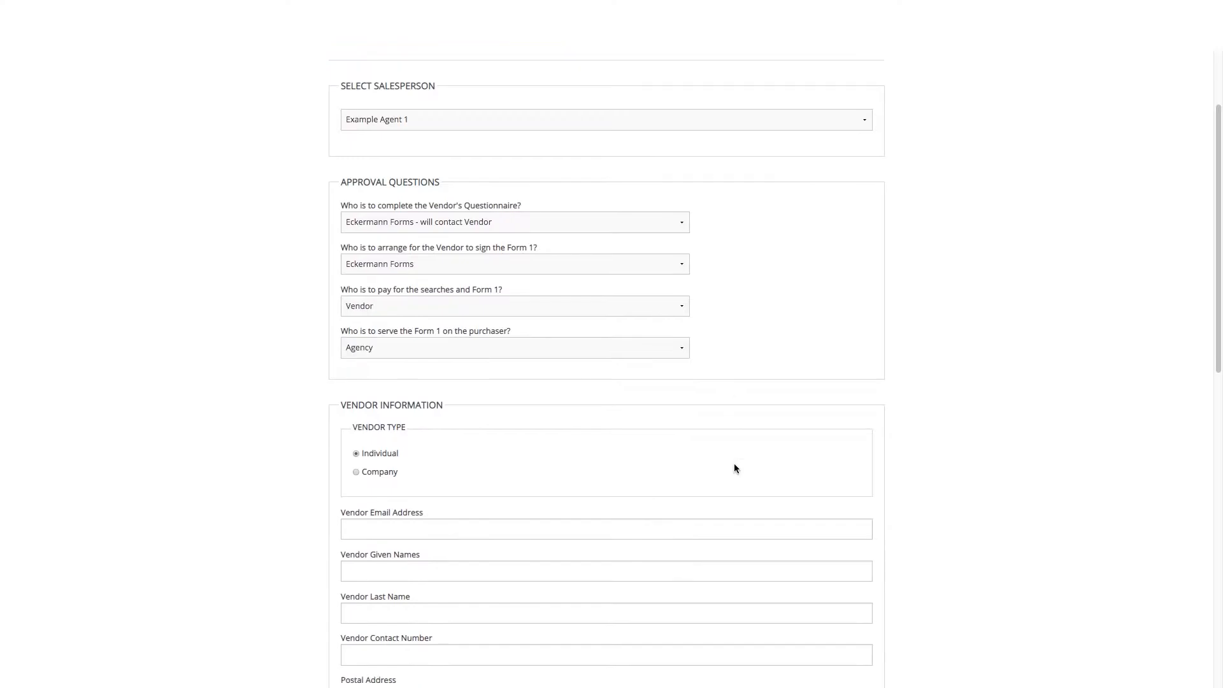
click(729, 500)
text(examplevendor)
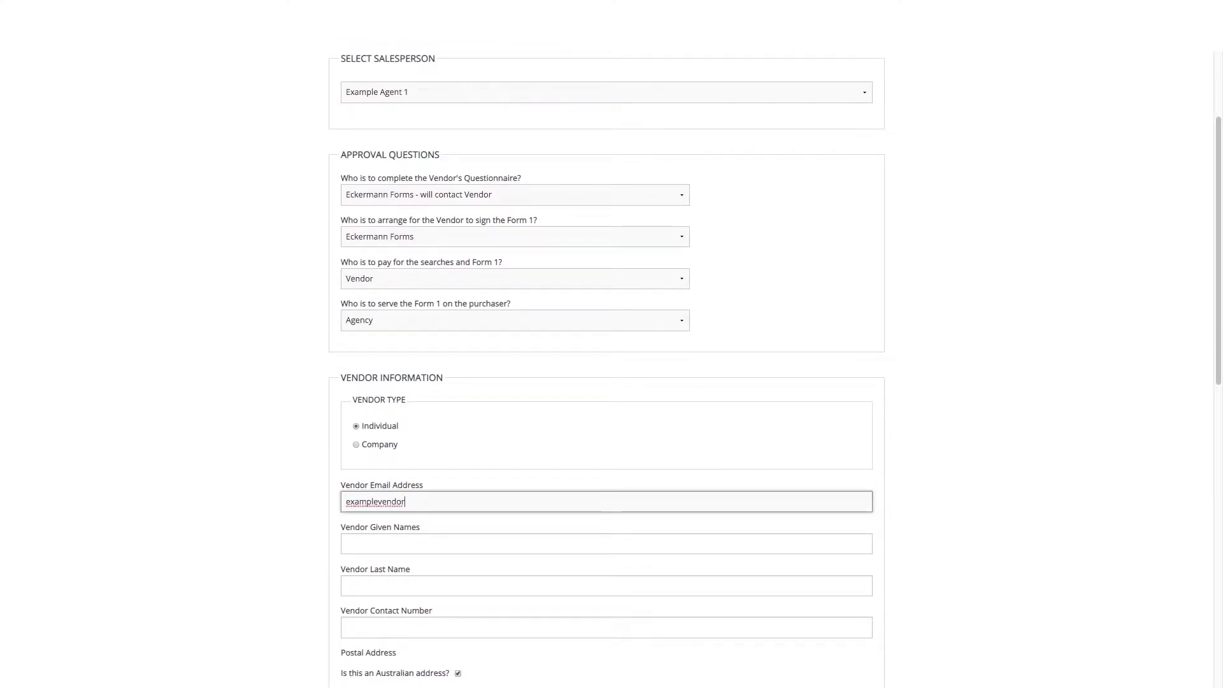
text(@eckermannforms.com)
key(Tab)
text(Example)
key(Tab)
text(Vendor 4)
key(Tab)
Enter the vendor's street address and pick the matching suburb and postcode
scroll(731, 499, down, 3)
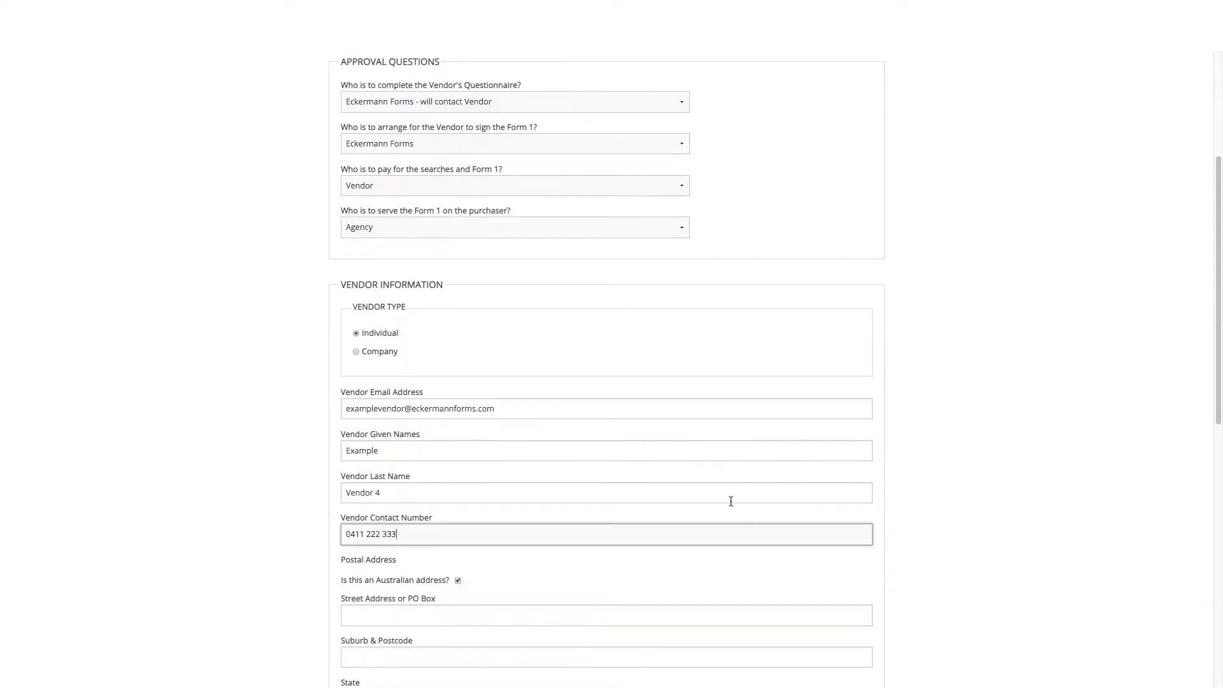
click(749, 514)
text(4 Example Street)
key(Tab)
text(Adelaide)
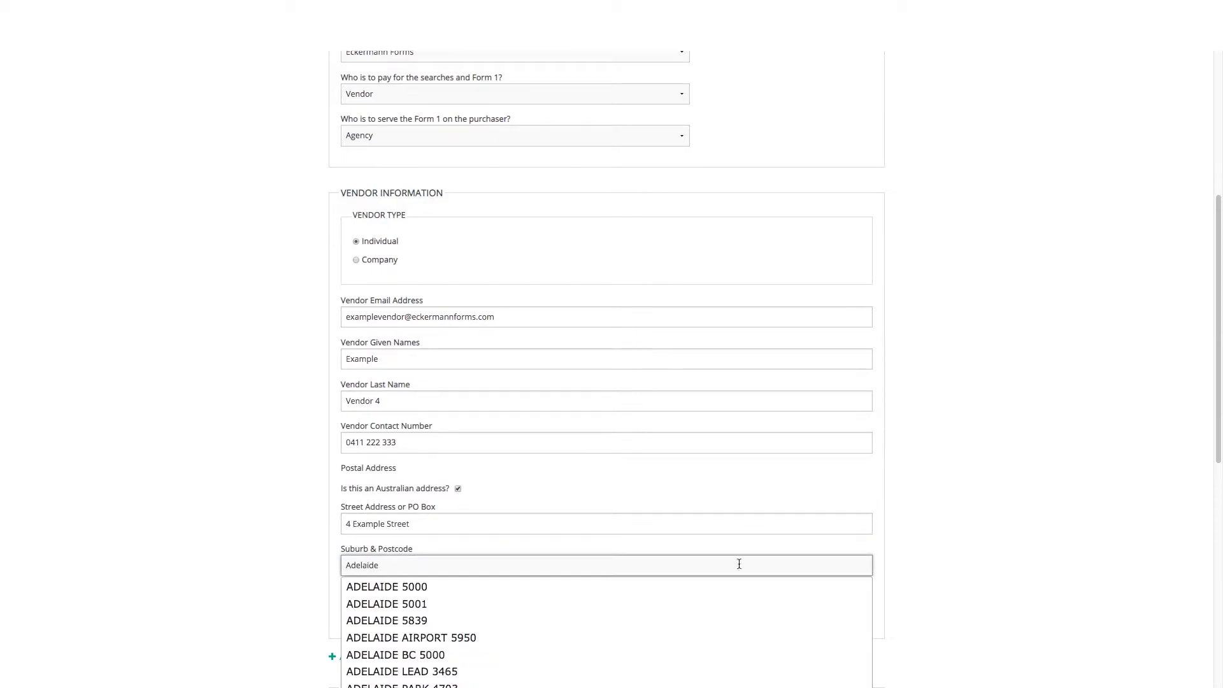
click(737, 588)
Add an extra vendor contact section, then remove it again
scroll(737, 599, down, 1)
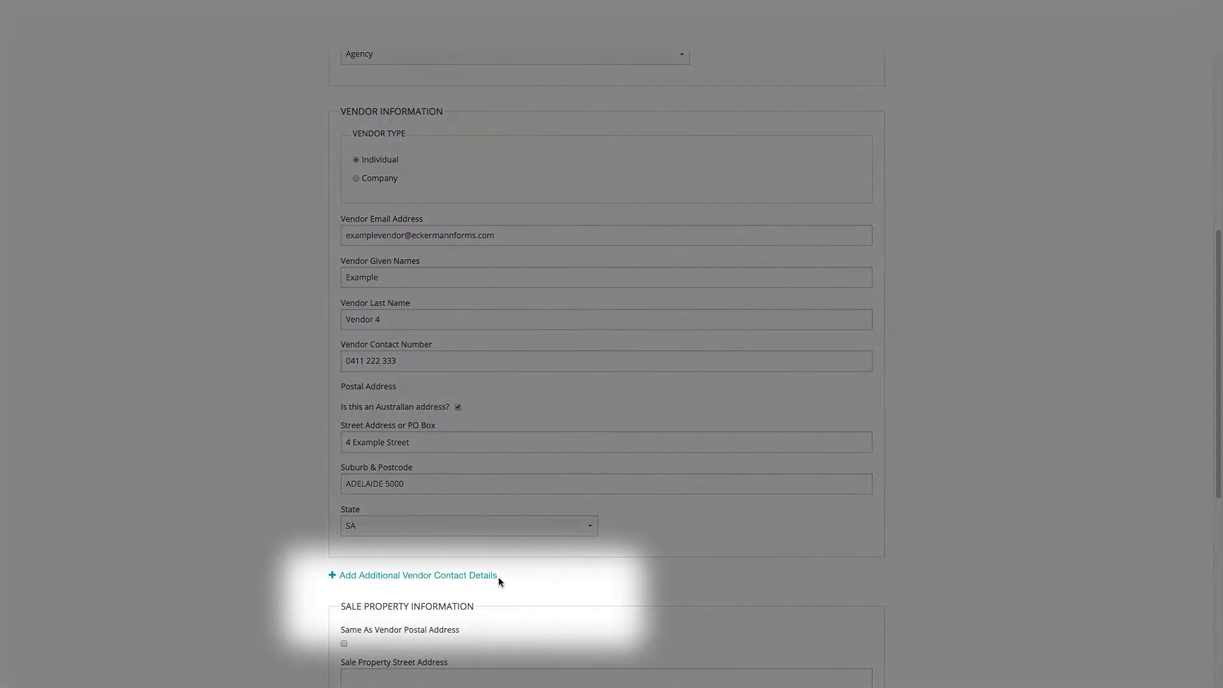
click(479, 575)
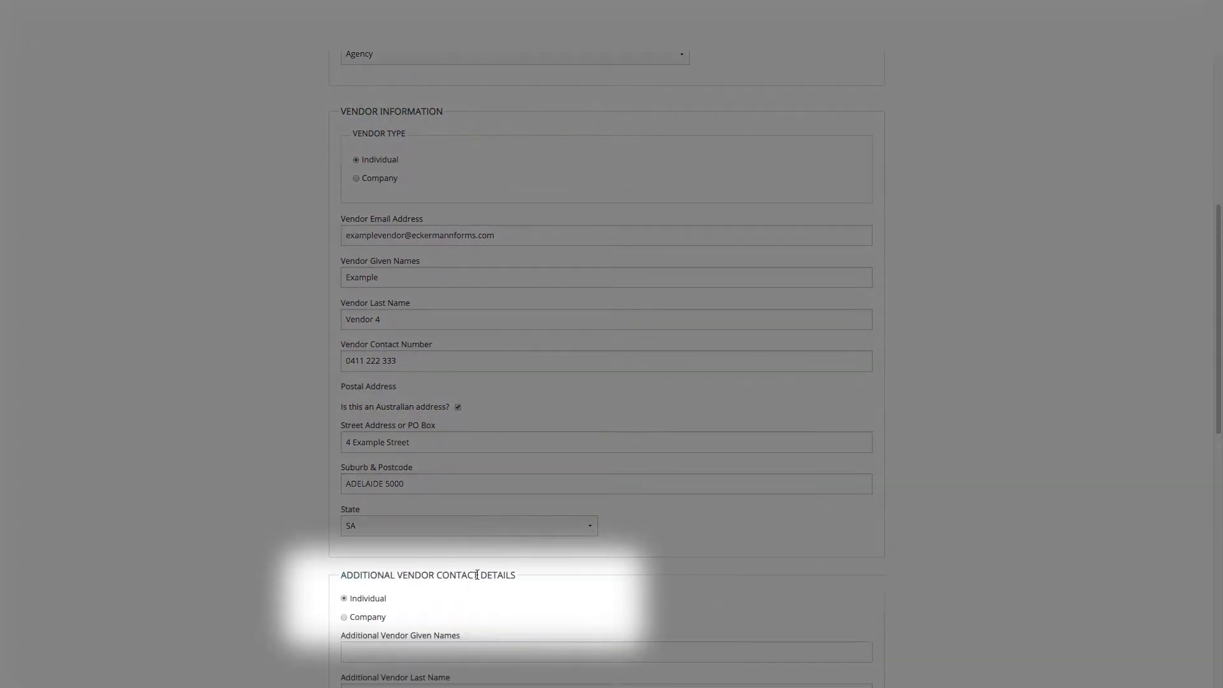
scroll(486, 578, down, 2)
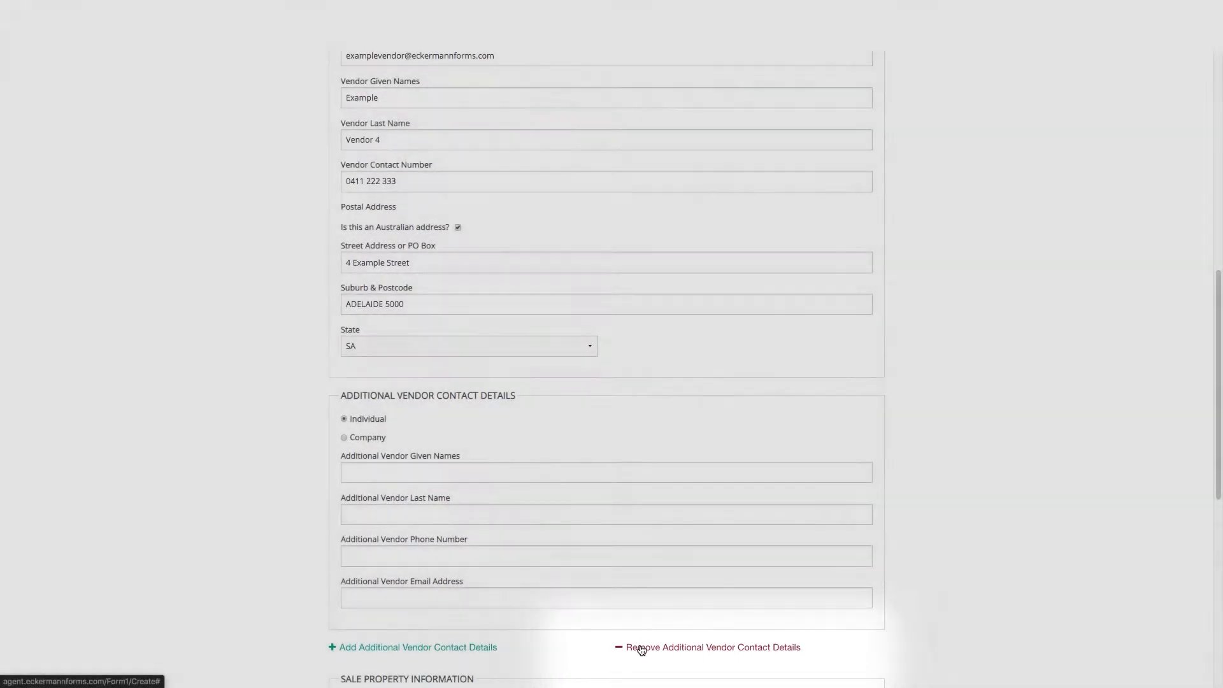
click(637, 646)
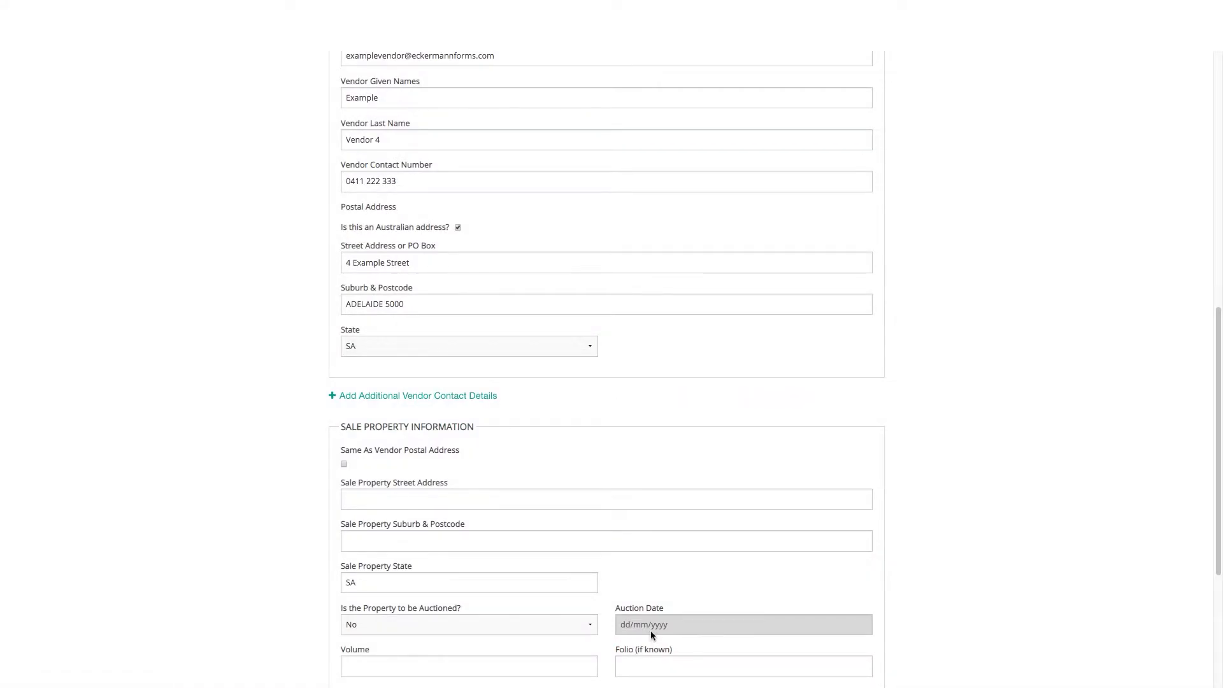
scroll(650, 631, down, 1)
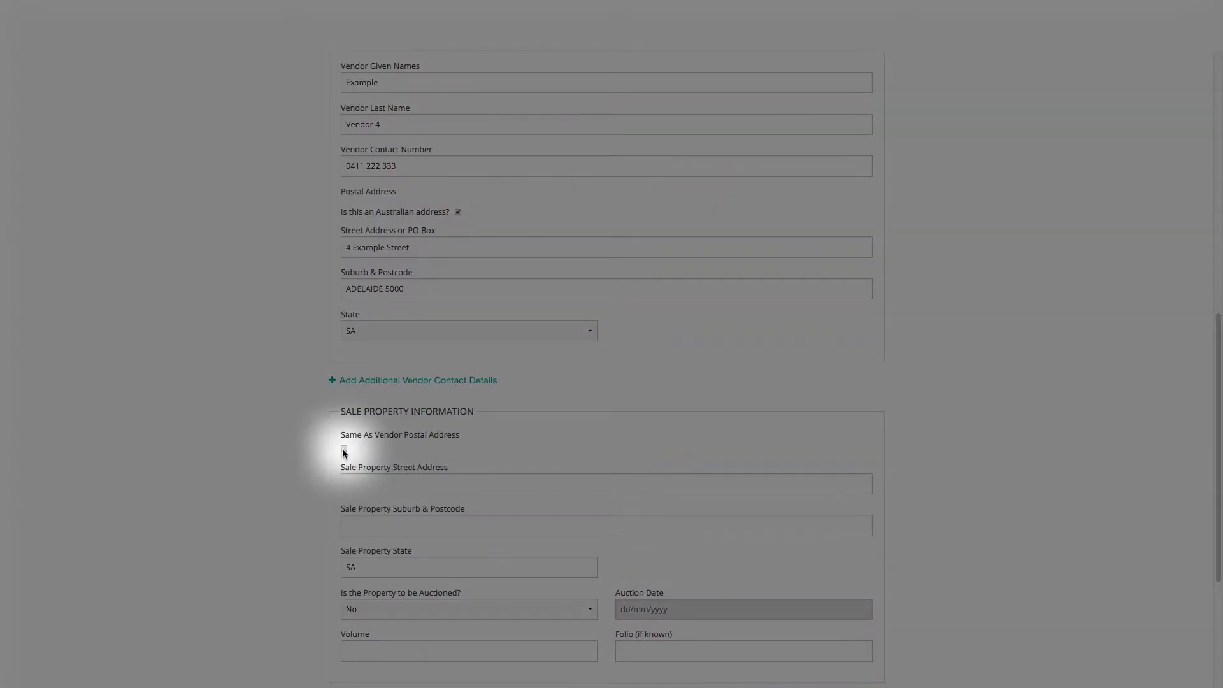
Copy the vendor's address to the property, set auction to Yes, and enter Volume 5000, Folio 123
click(344, 450)
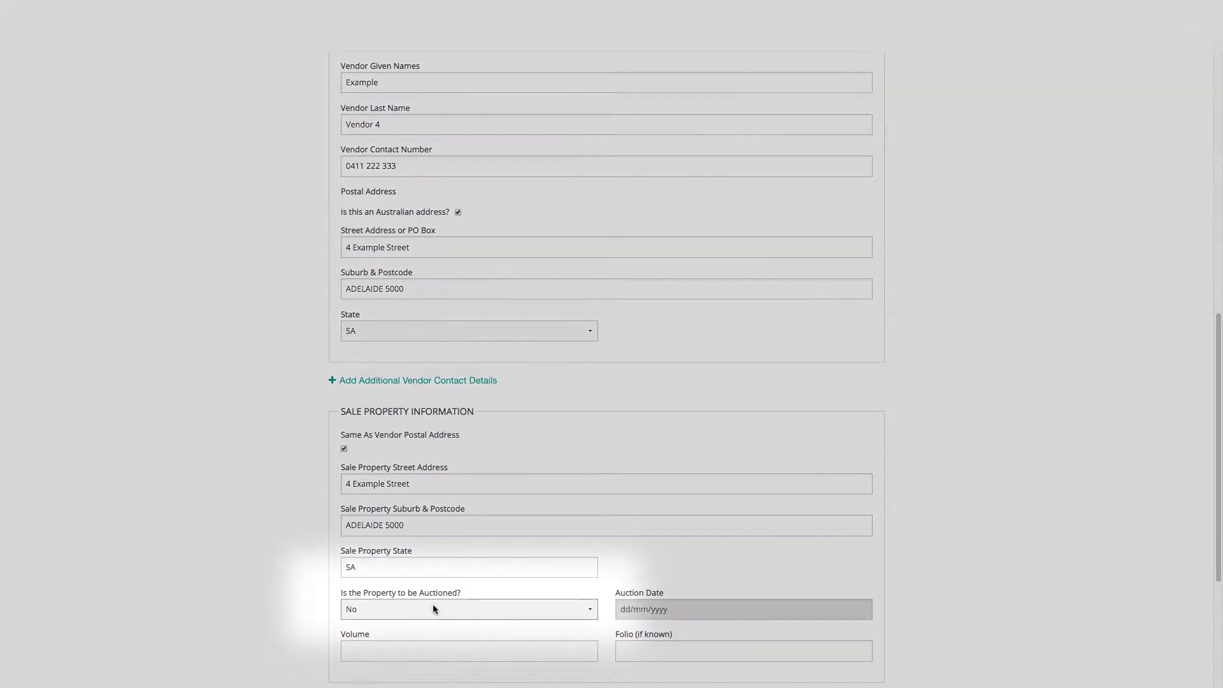
click(433, 605)
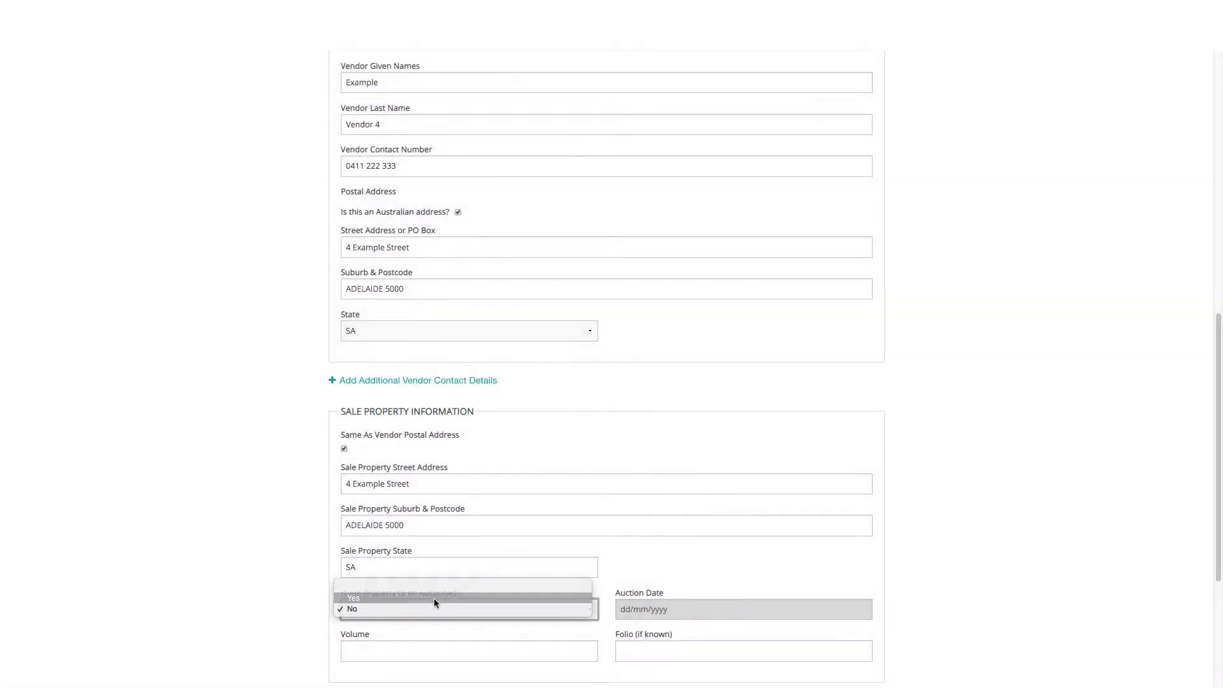
click(435, 599)
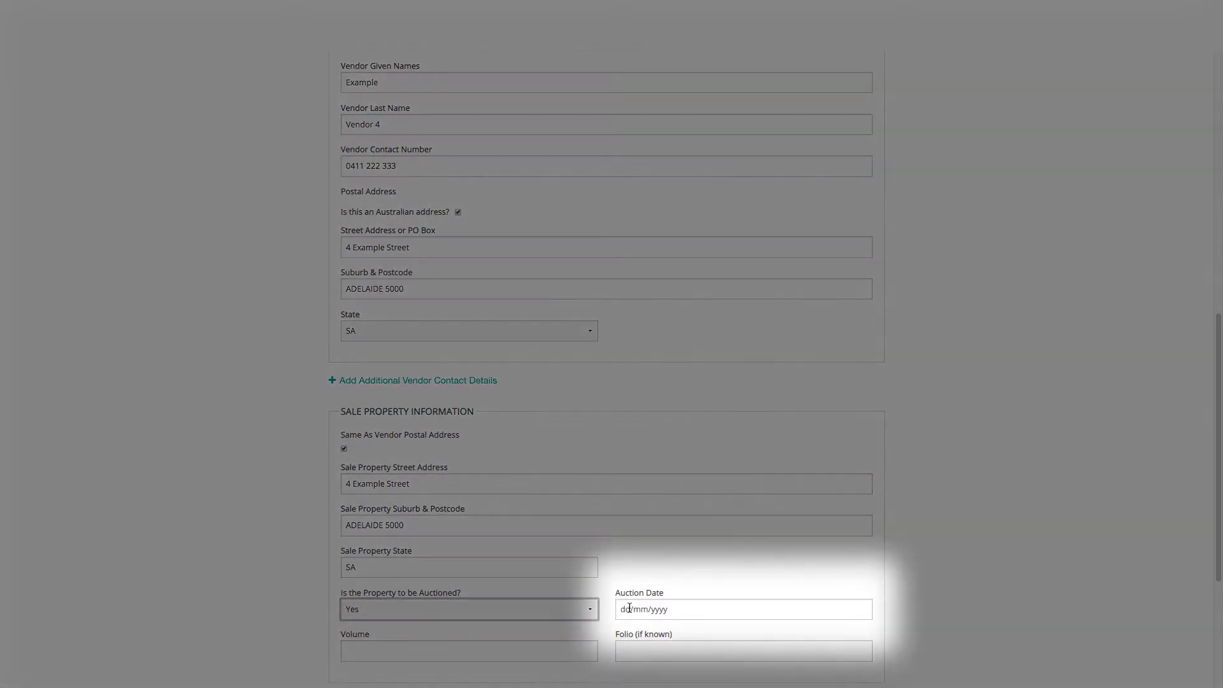
click(629, 608)
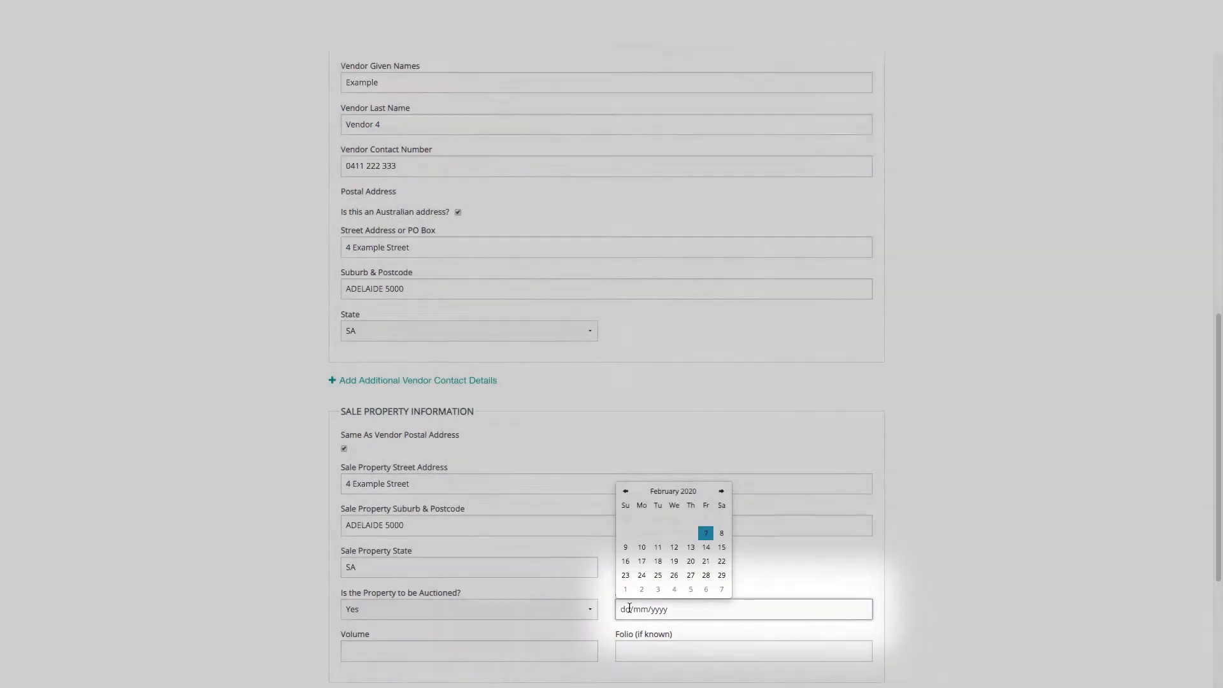
click(565, 652)
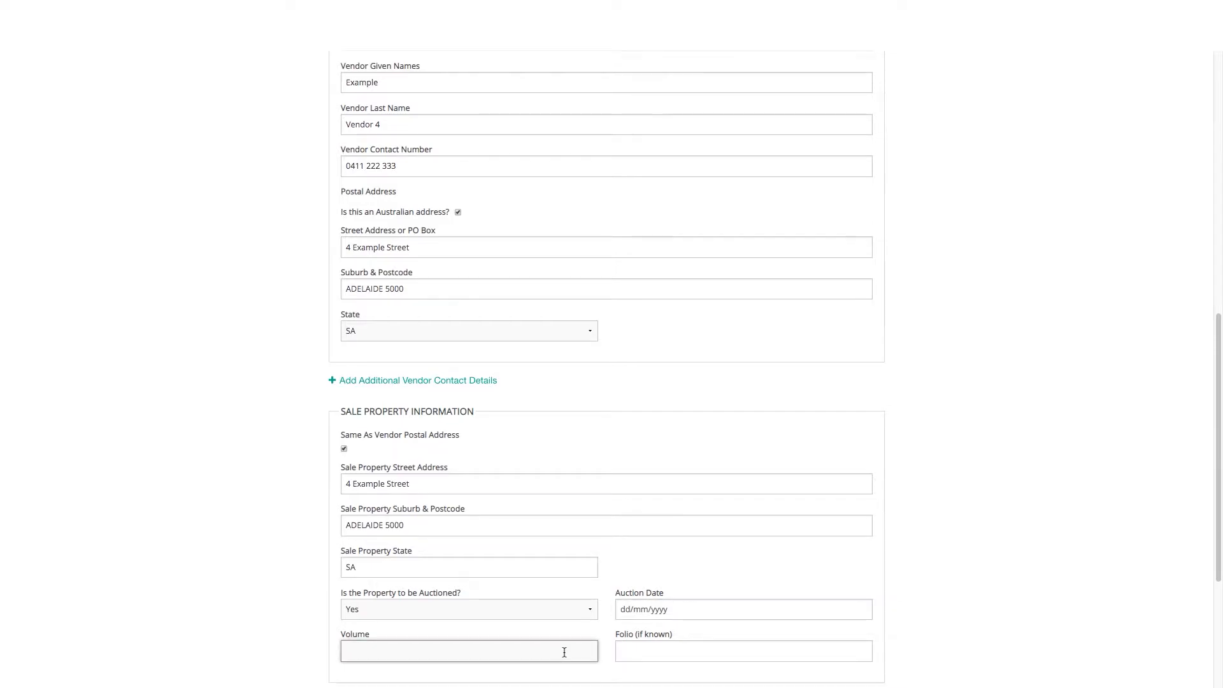
text(5000)
key(Tab)
text(123)
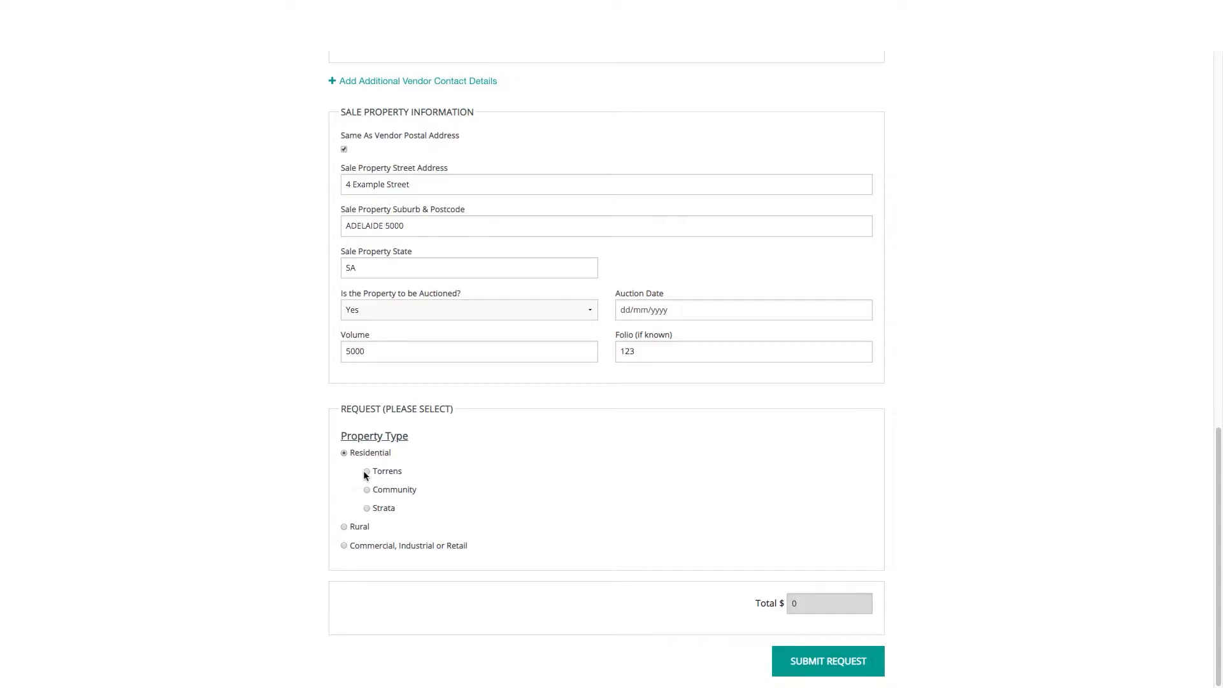
Choose Residential Torrens with 'Searches and Form 1 - Torrens', then switch to Staggered Request
click(367, 471)
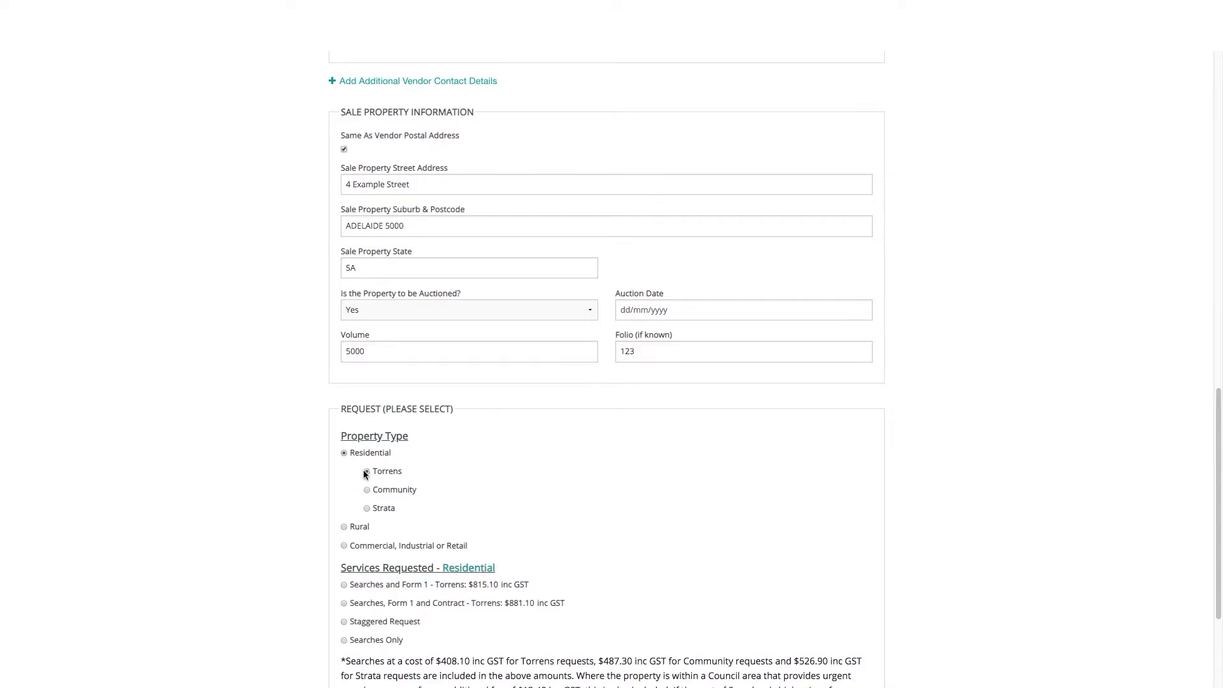
scroll(332, 478, down, 1)
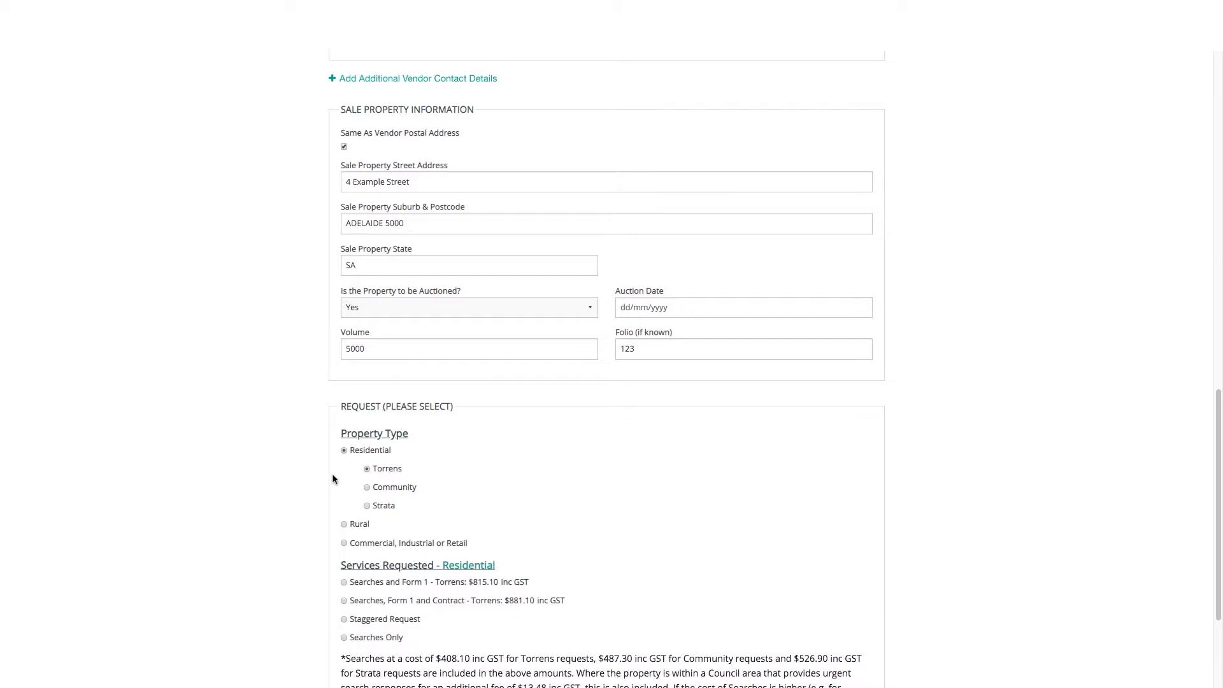
scroll(331, 478, down, 1)
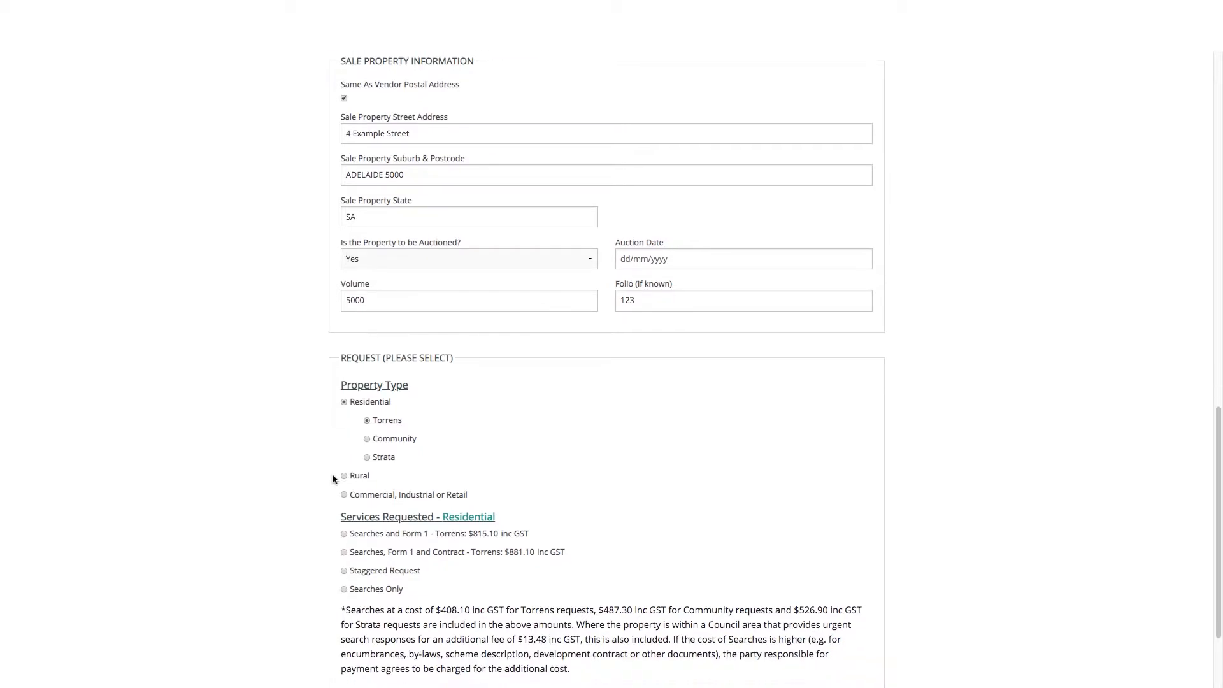
scroll(333, 479, down, 1)
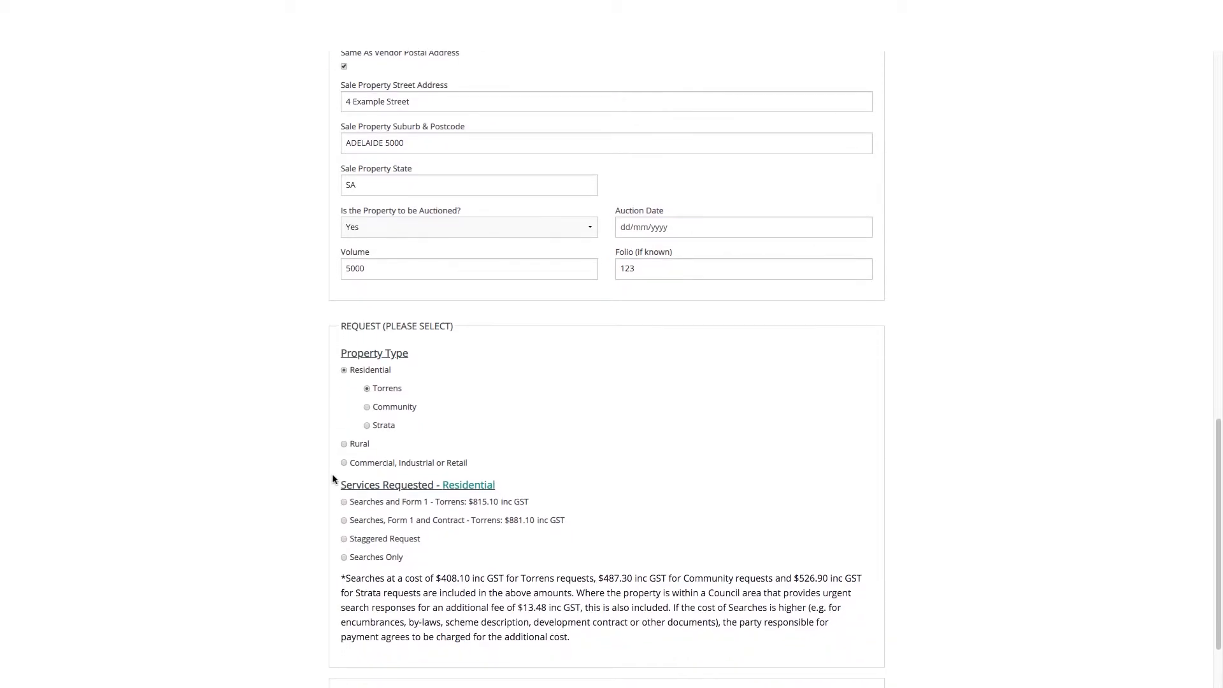
scroll(332, 479, down, 2)
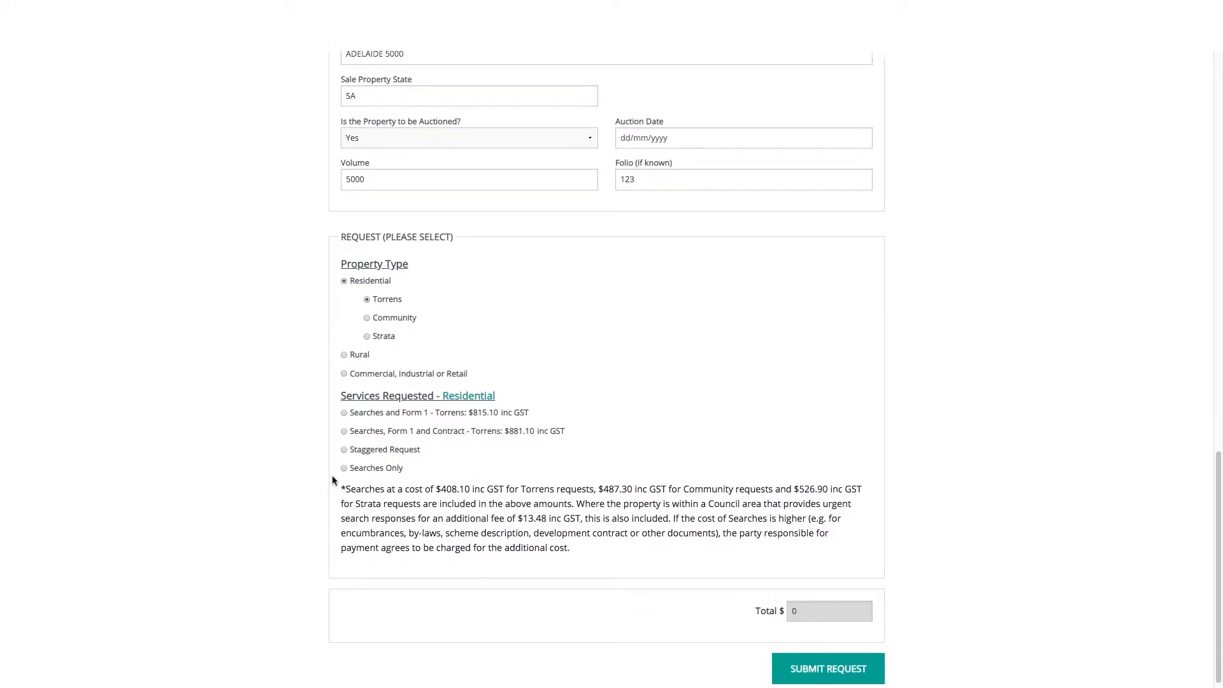
click(344, 404)
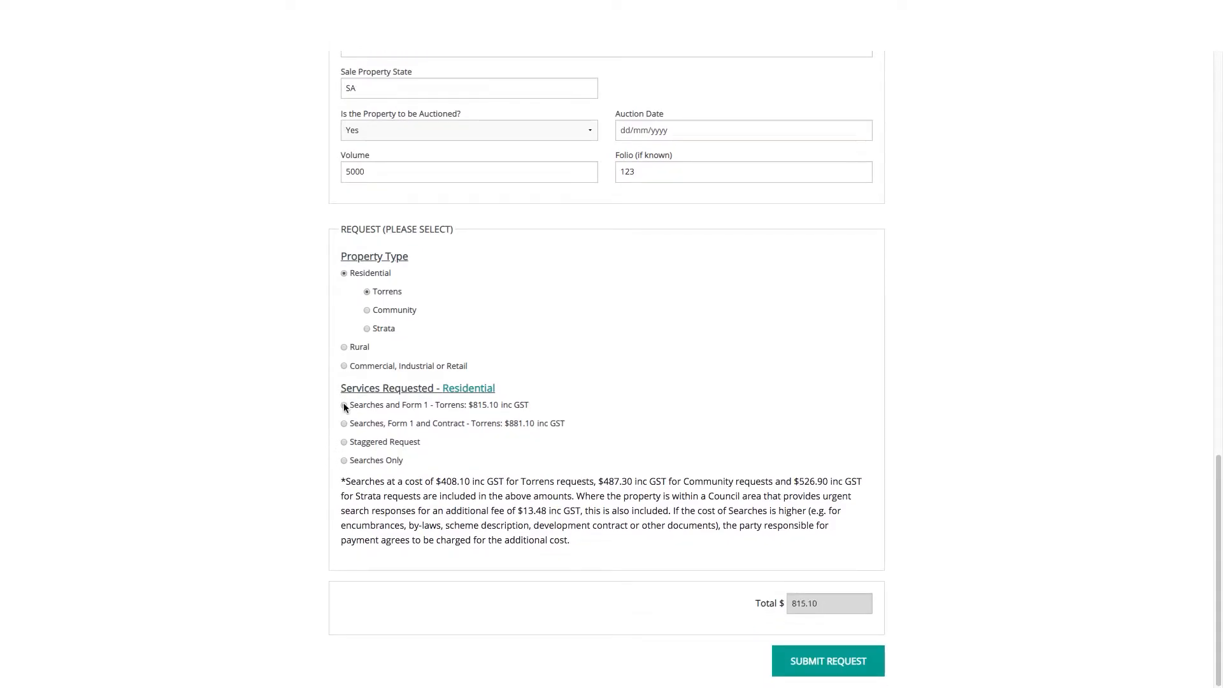
click(344, 441)
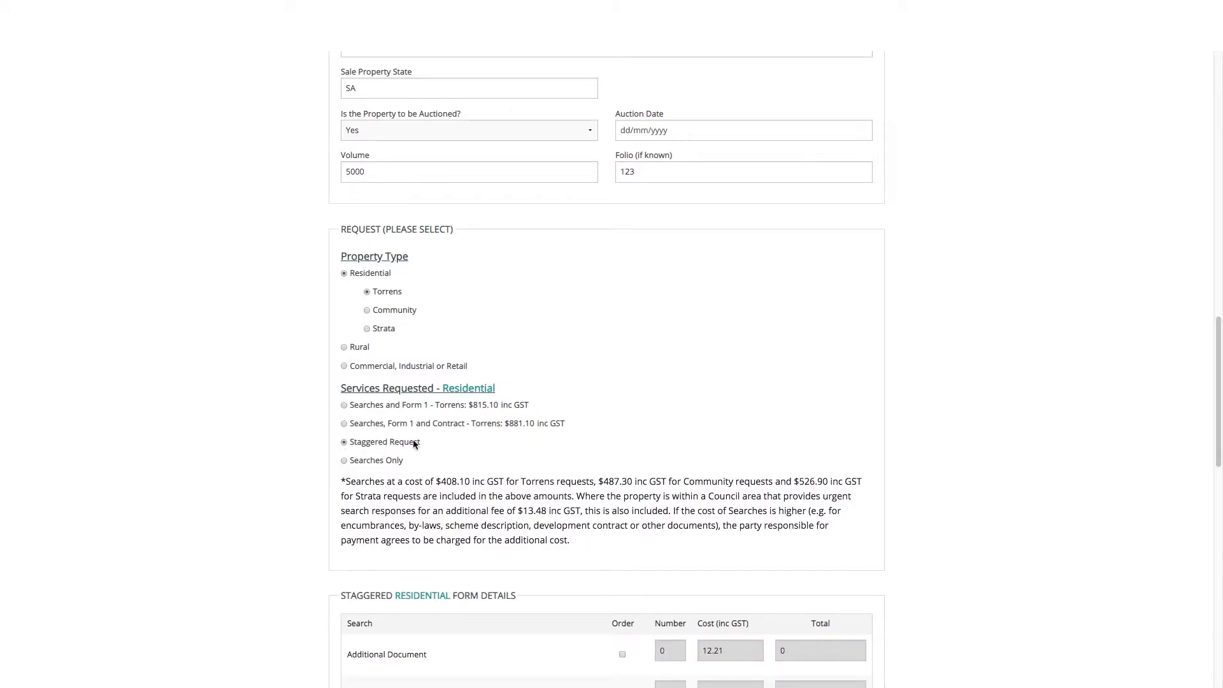
Reselect Torrens with 'Searches and Form 1 - Torrens' totalling $815.10 and submit the request
scroll(906, 441, down, 5)
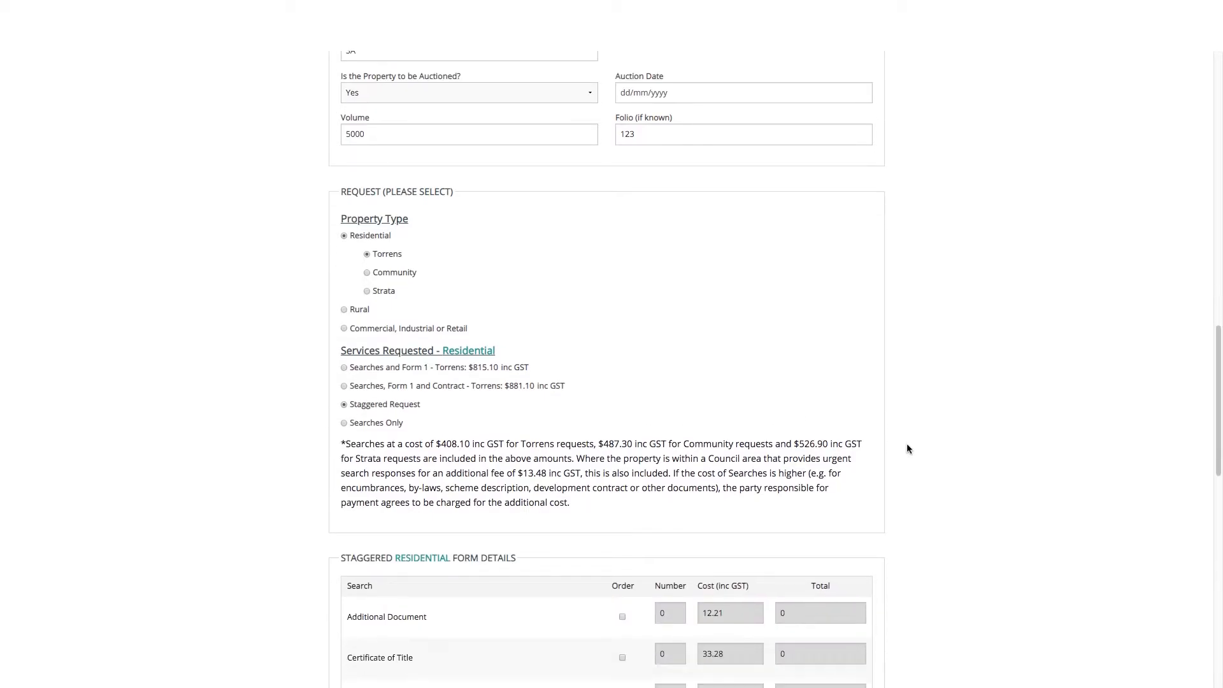
scroll(908, 449, down, 5)
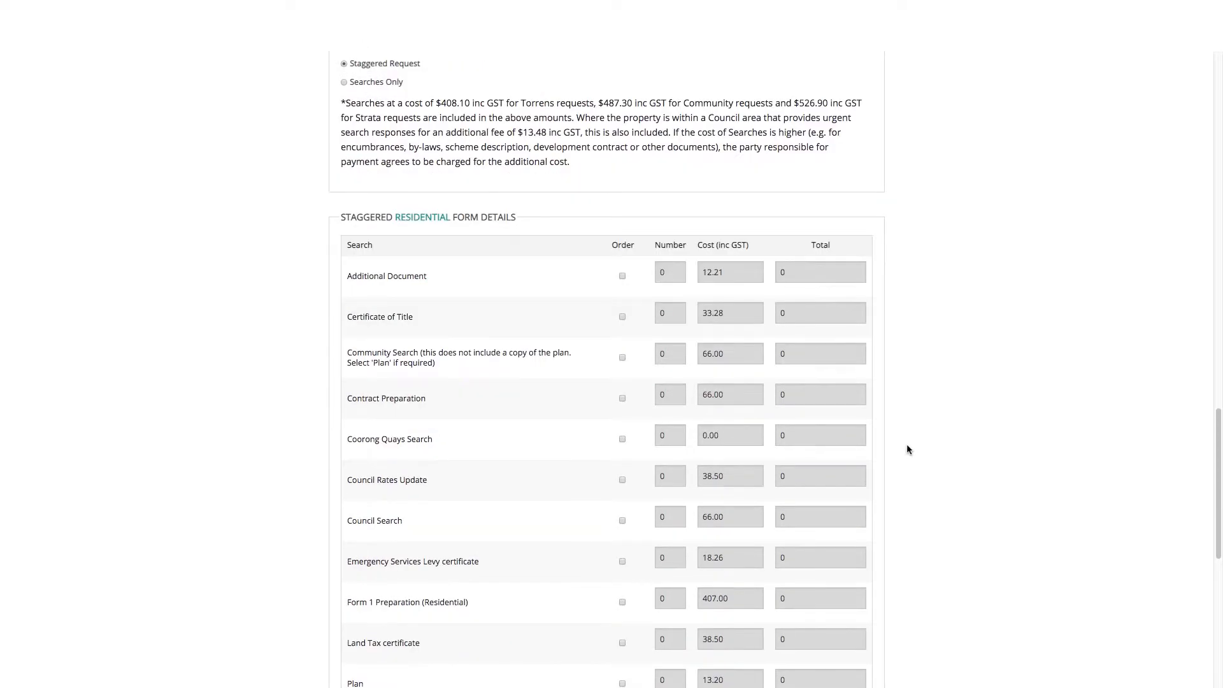
scroll(908, 449, down, 6)
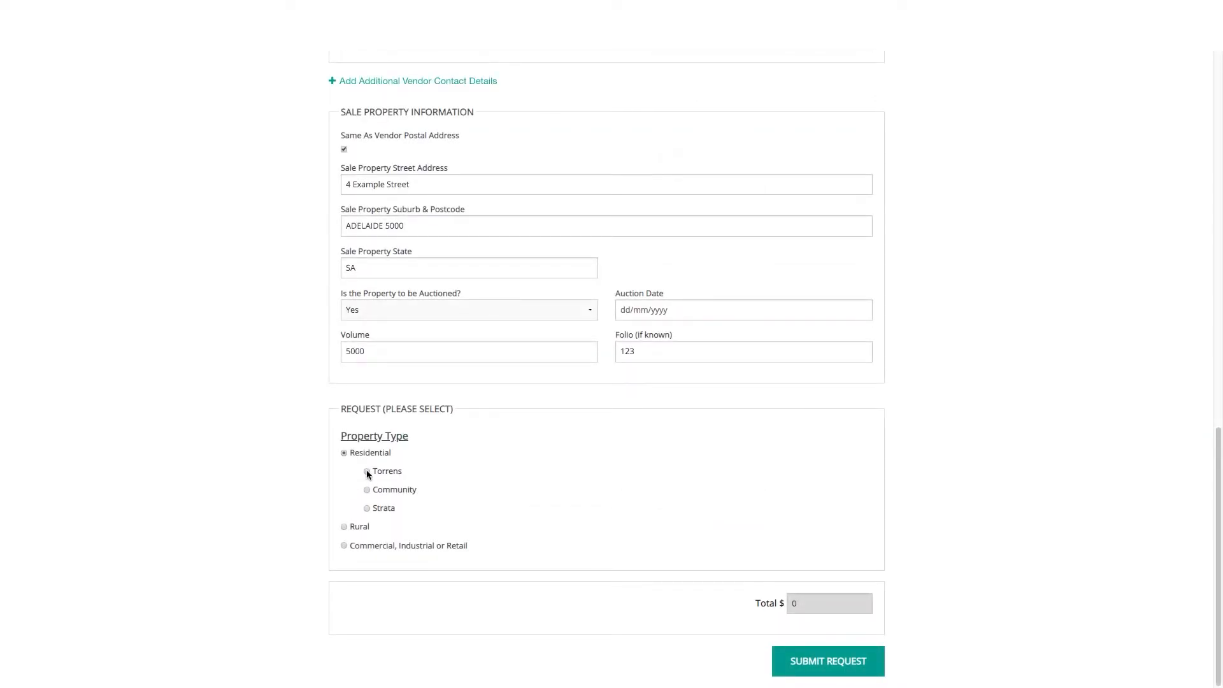
click(366, 472)
scroll(331, 473, down, 3)
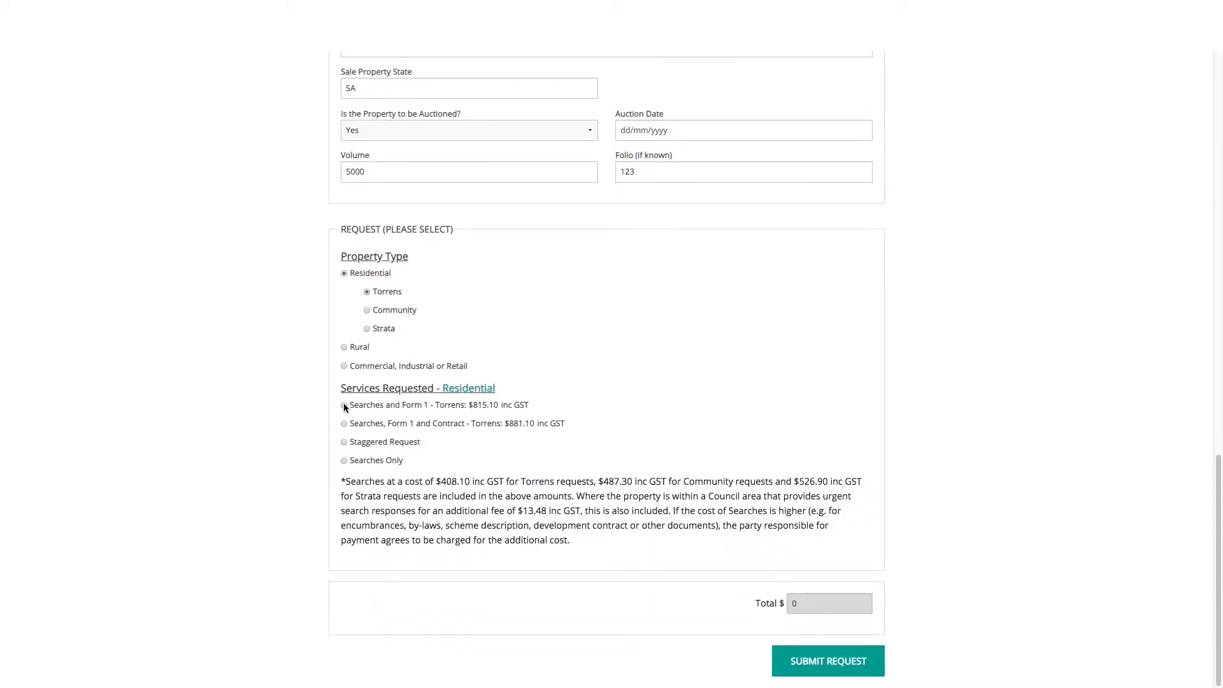
click(344, 406)
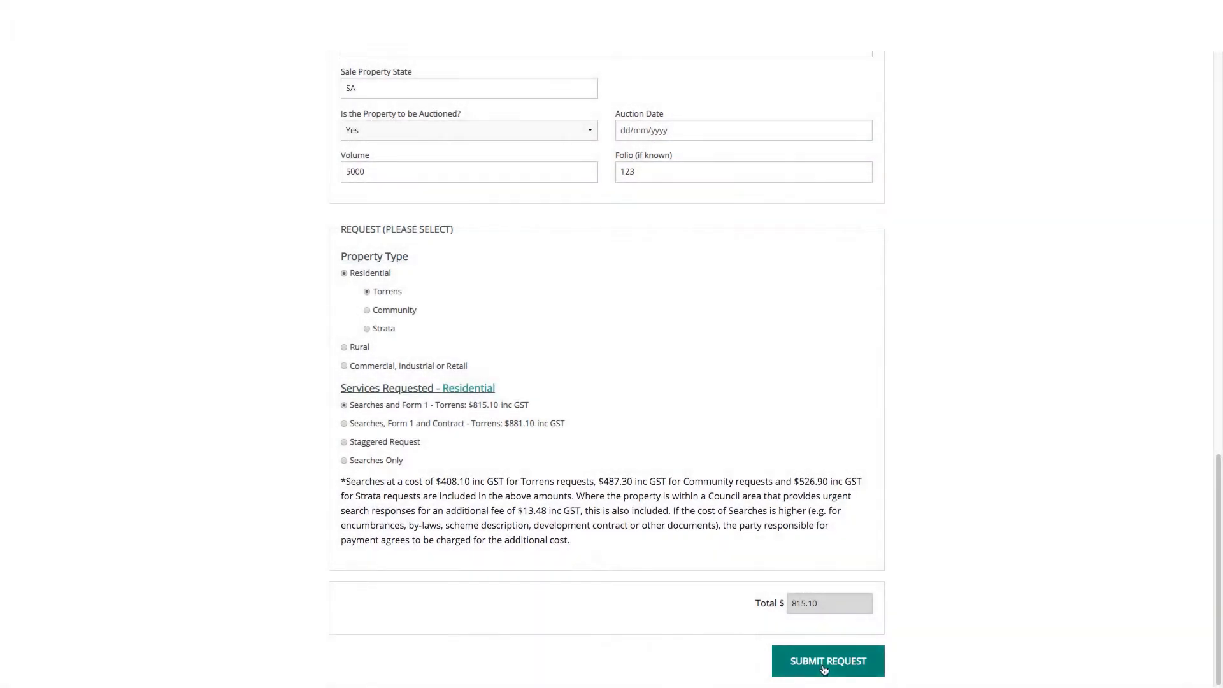
click(825, 668)
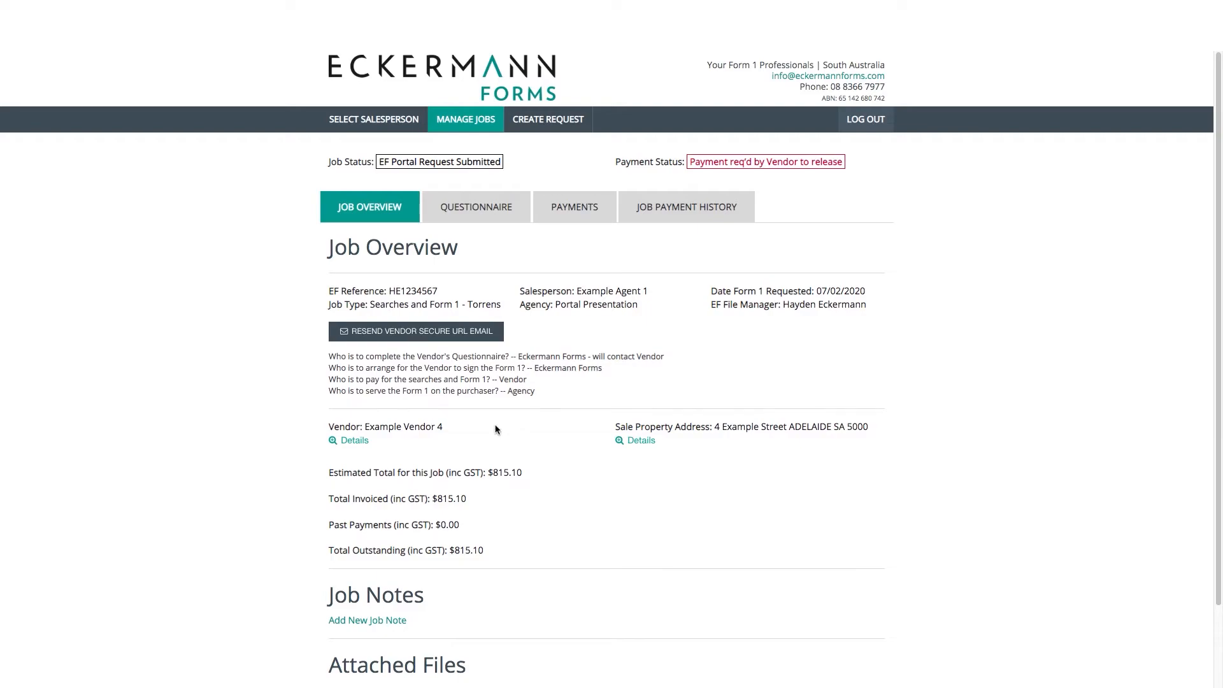
Scroll the new job's Job Overview to see $815.10 invoiced and outstanding
scroll(558, 432, down, 2)
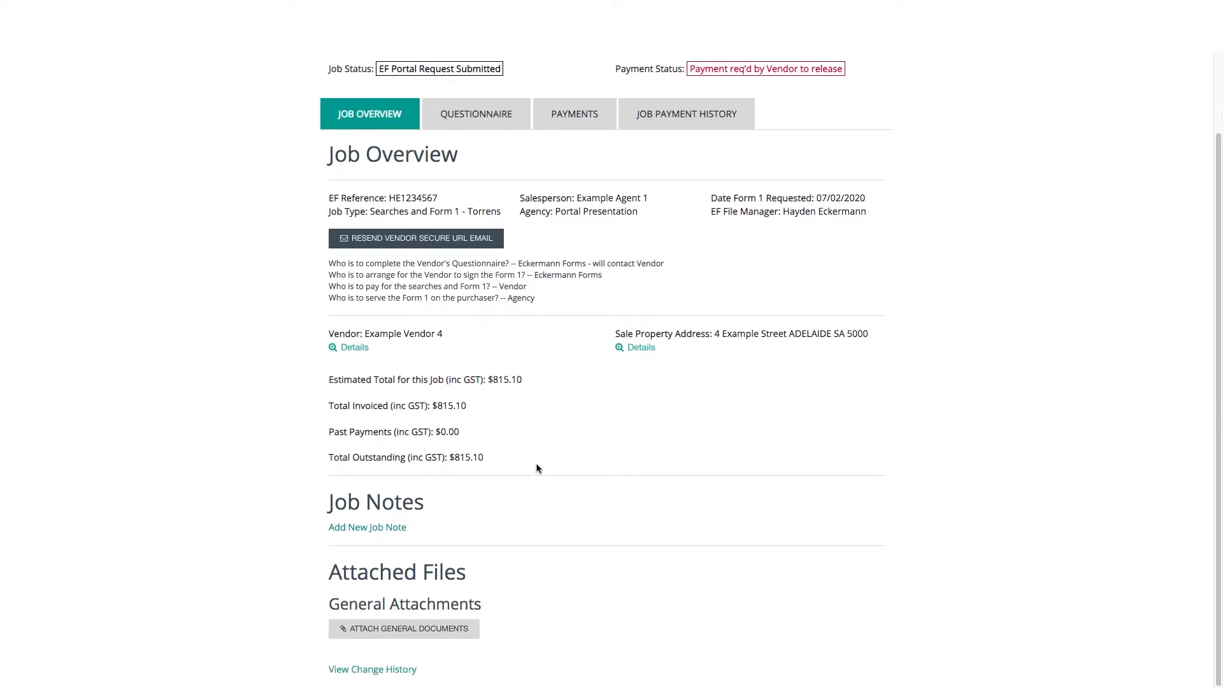
click(395, 527)
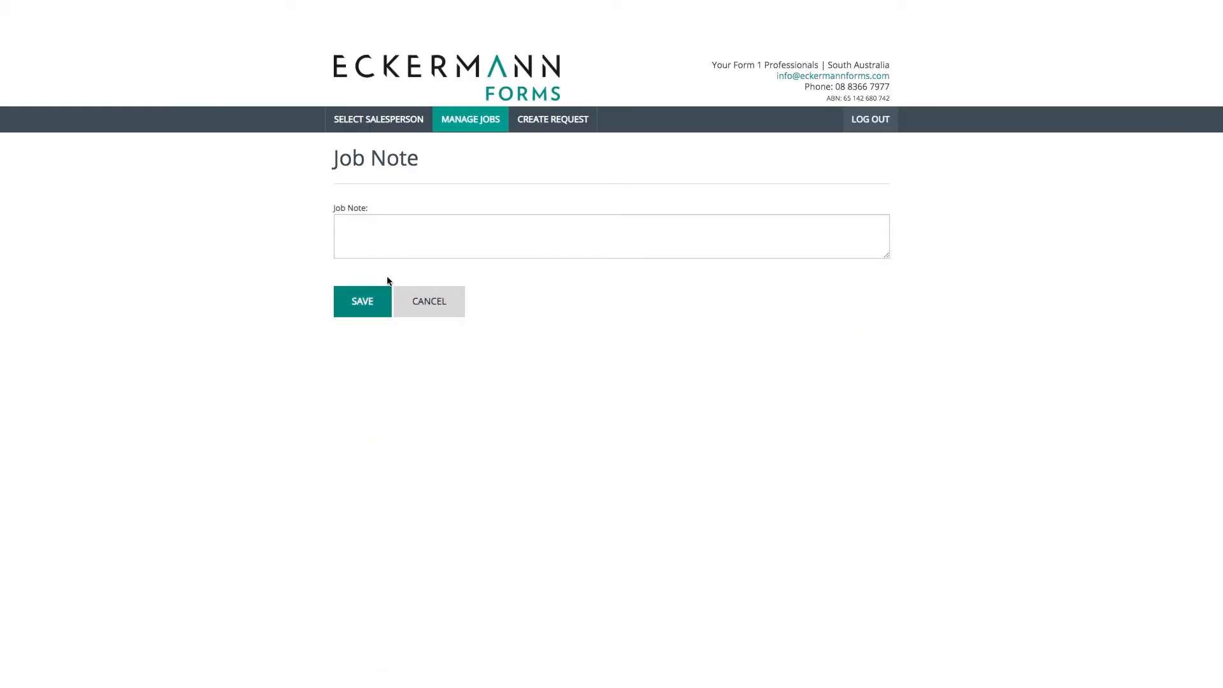
click(386, 238)
text(Please call after 3pm)
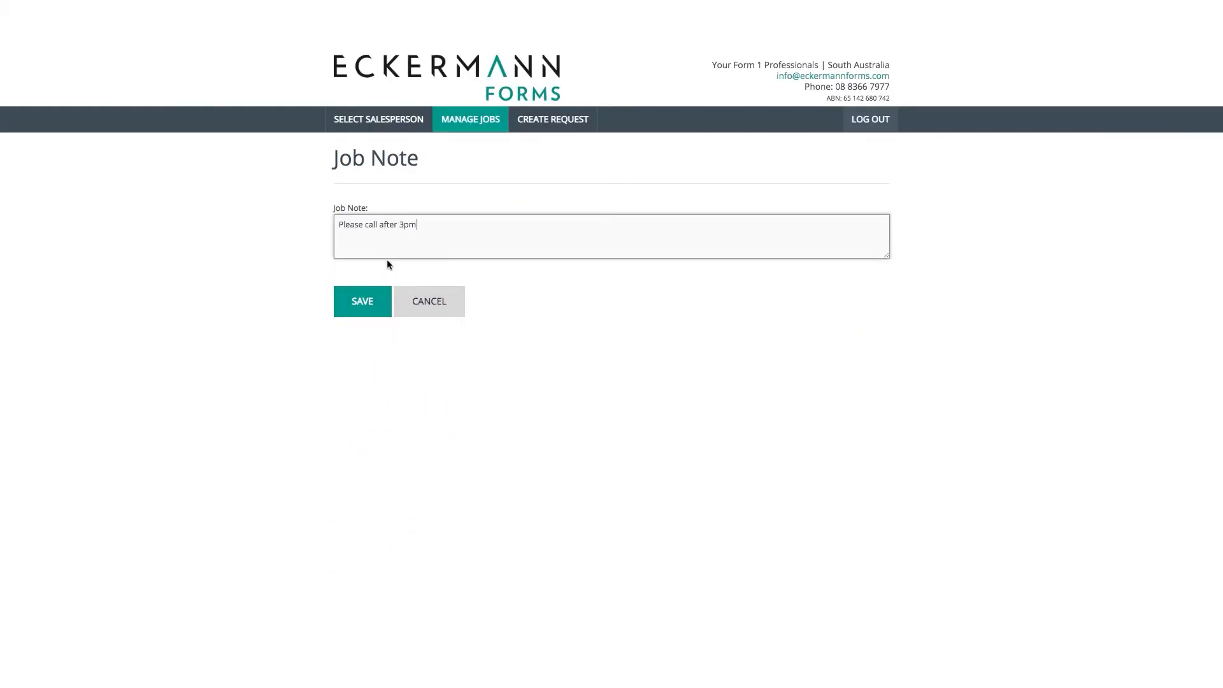
click(380, 309)
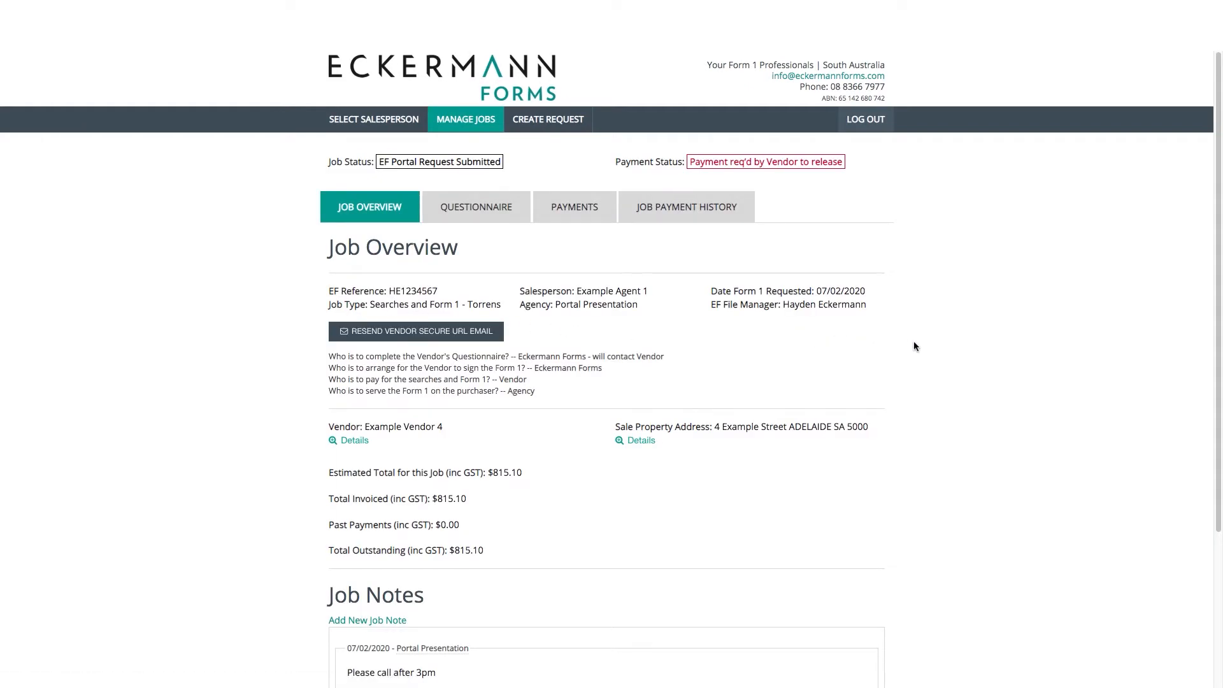
scroll(913, 342, down, 3)
scroll(915, 347, down, 2)
scroll(919, 348, down, 1)
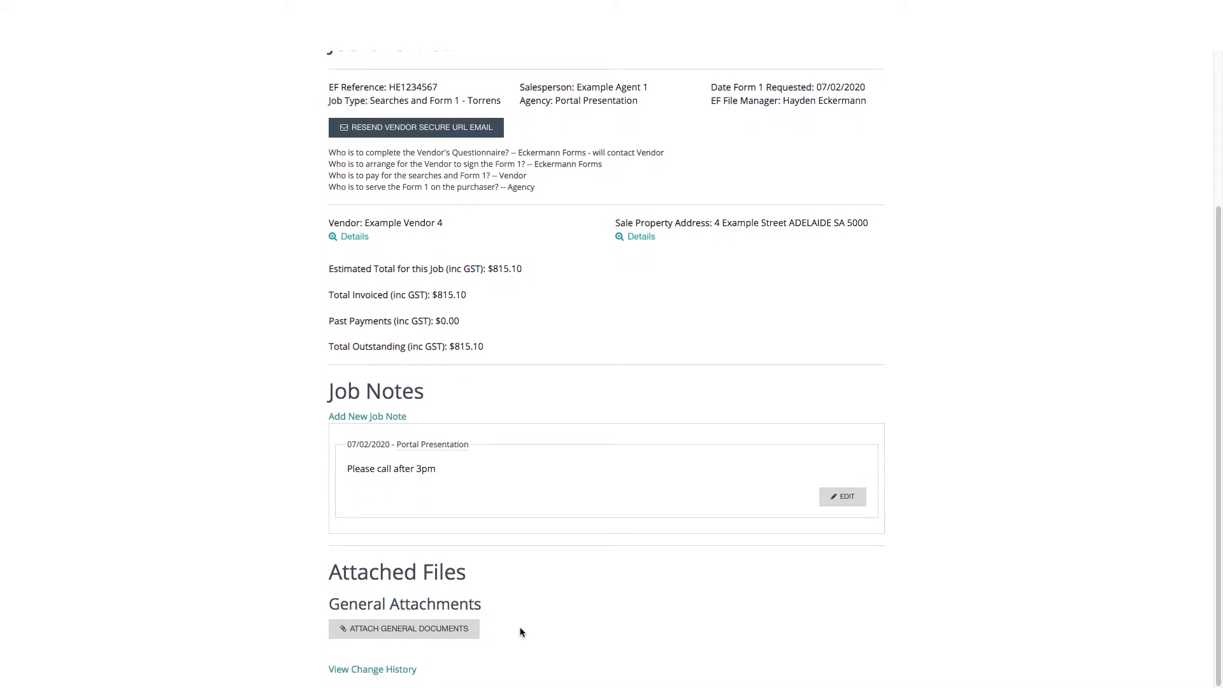
click(476, 633)
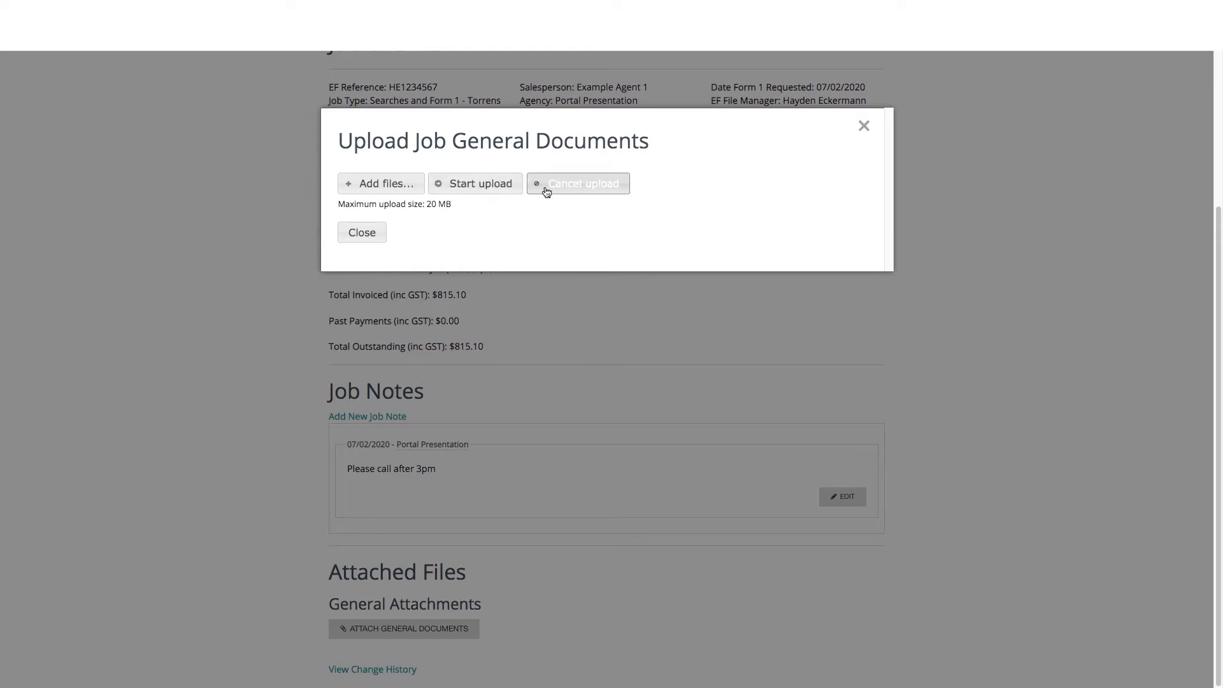
click(377, 233)
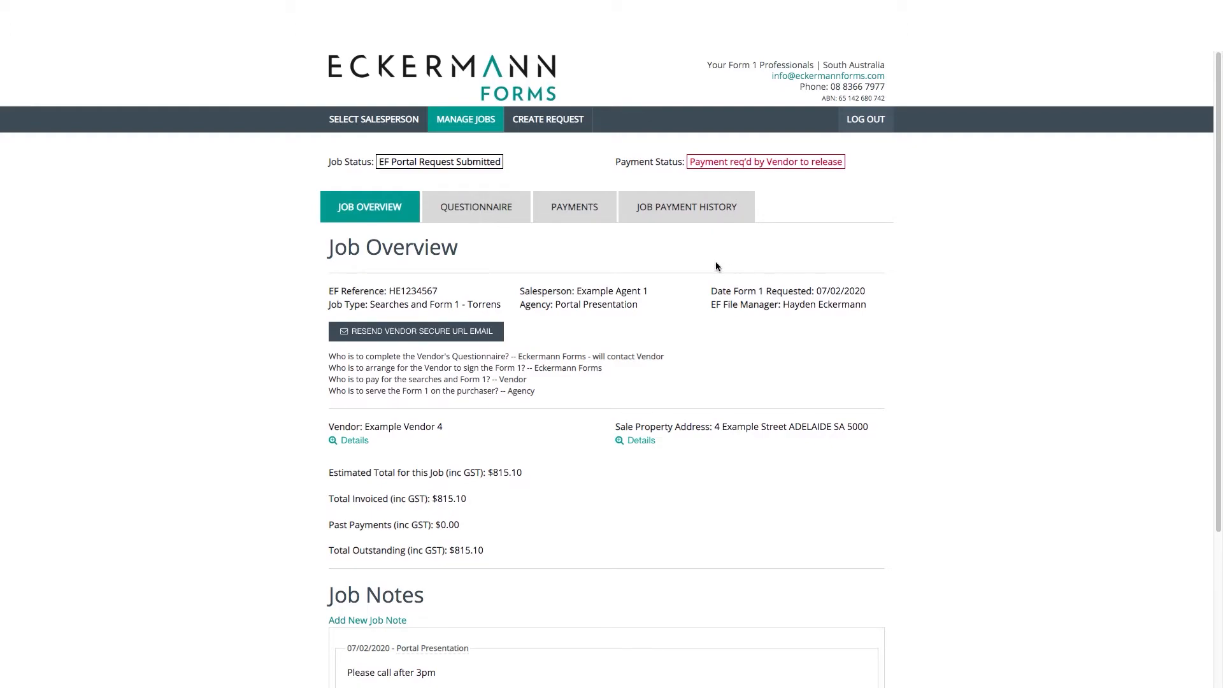
Start the vendor's questionnaire and answer No to the mortgage, charge, lease and covenant questions
click(510, 222)
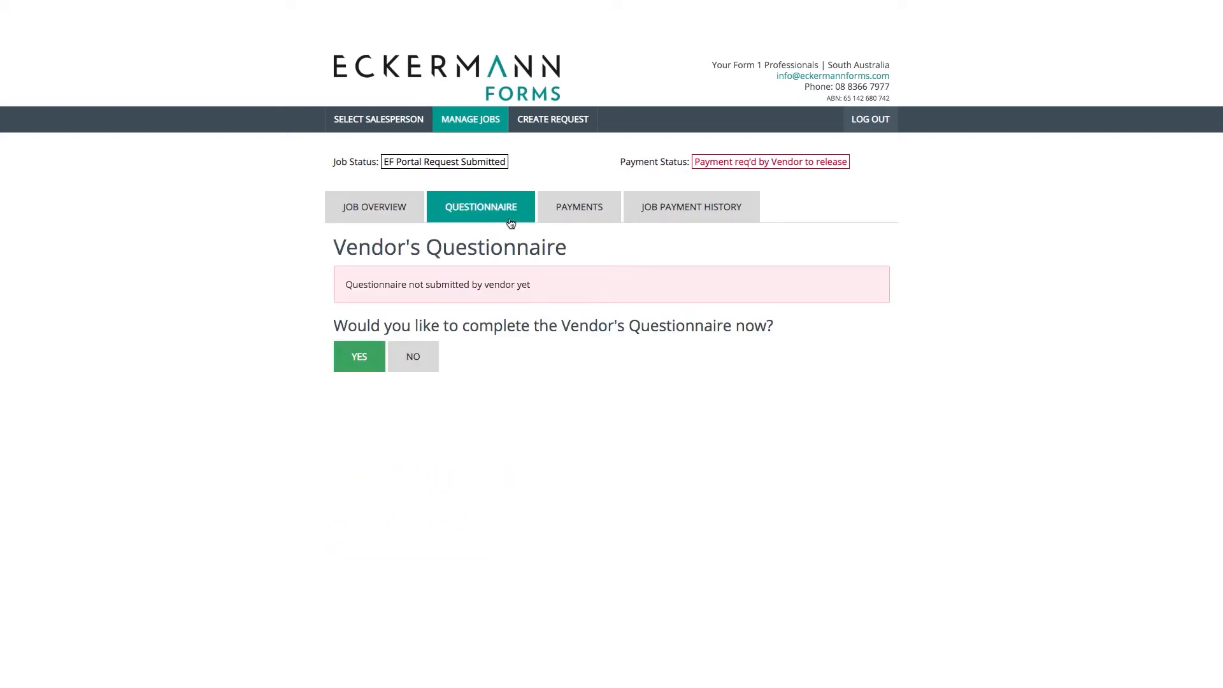
click(344, 364)
scroll(311, 447, down, 1)
scroll(311, 447, down, 3)
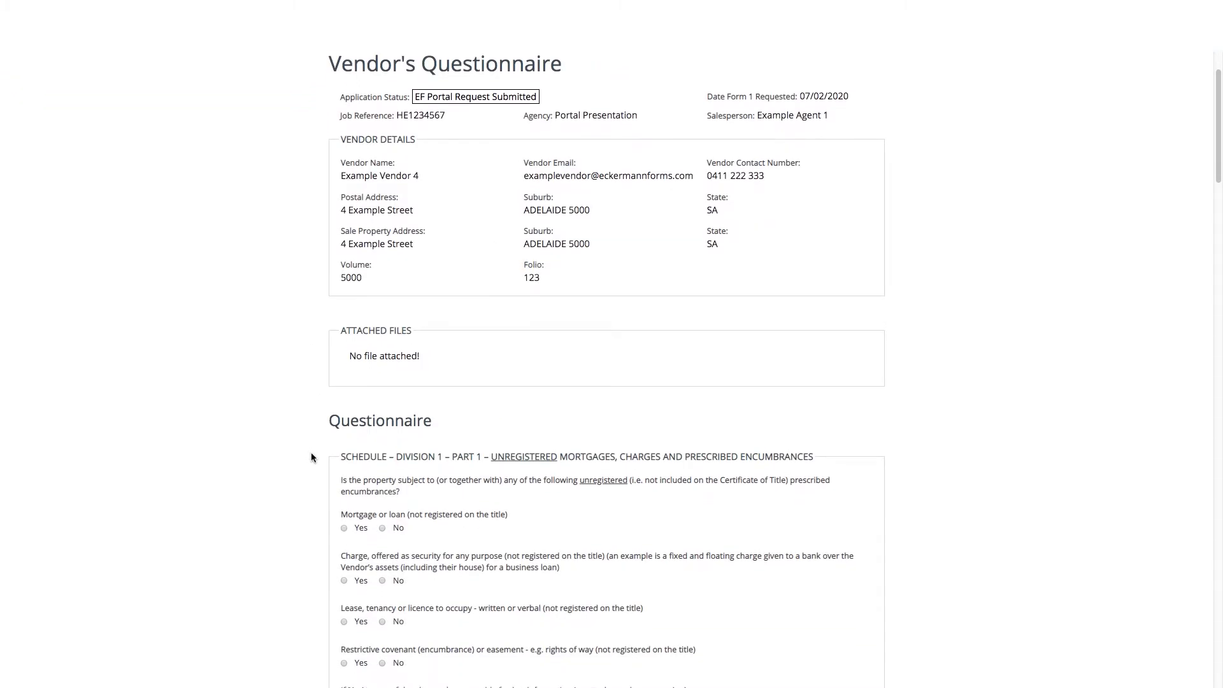
click(382, 442)
click(382, 495)
click(382, 536)
click(382, 578)
Check the document upload dialog, then answer No to building works, Part 11 and remaining land questions
click(386, 663)
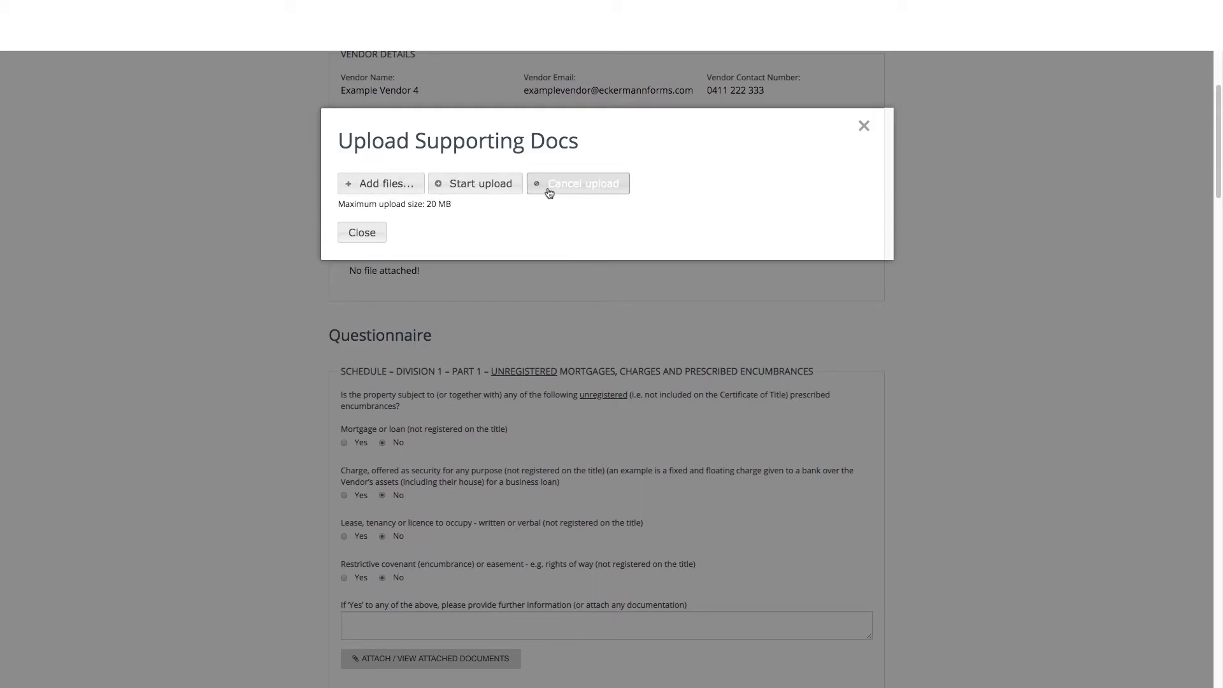
click(373, 236)
scroll(301, 511, down, 8)
click(382, 272)
click(382, 324)
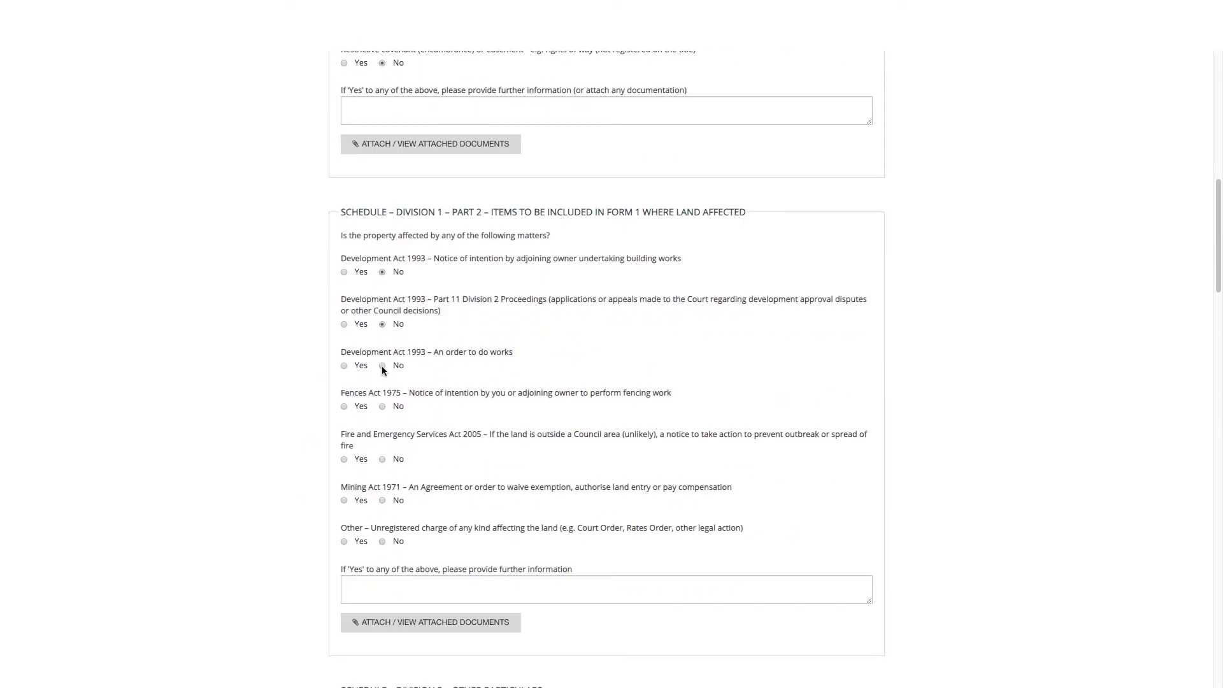
click(382, 459)
click(382, 500)
click(382, 541)
Toggle the community lot section applicable and back to not applicable
scroll(305, 577, down, 6)
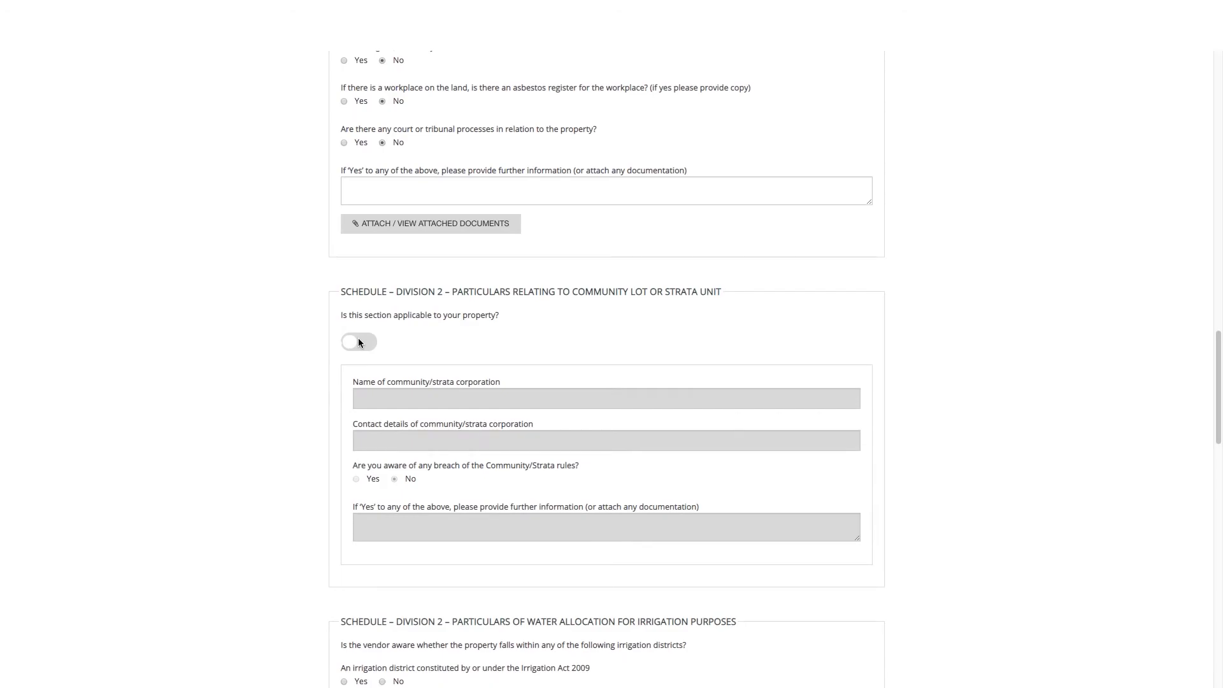
click(359, 343)
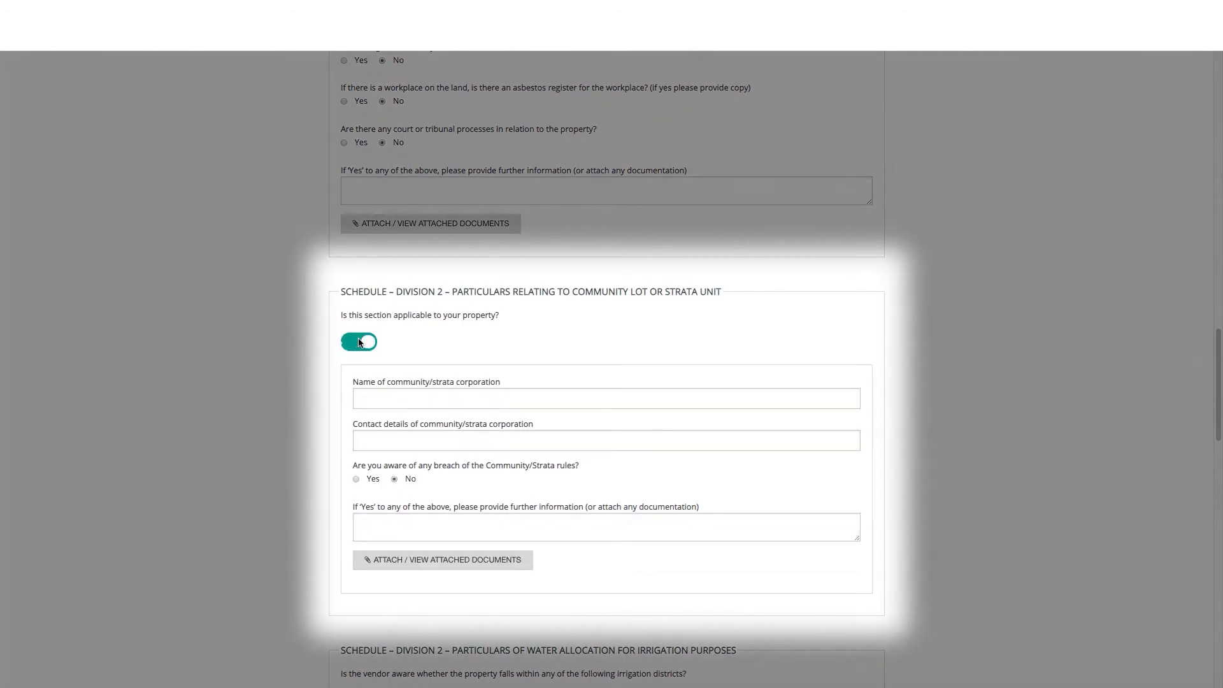
click(358, 343)
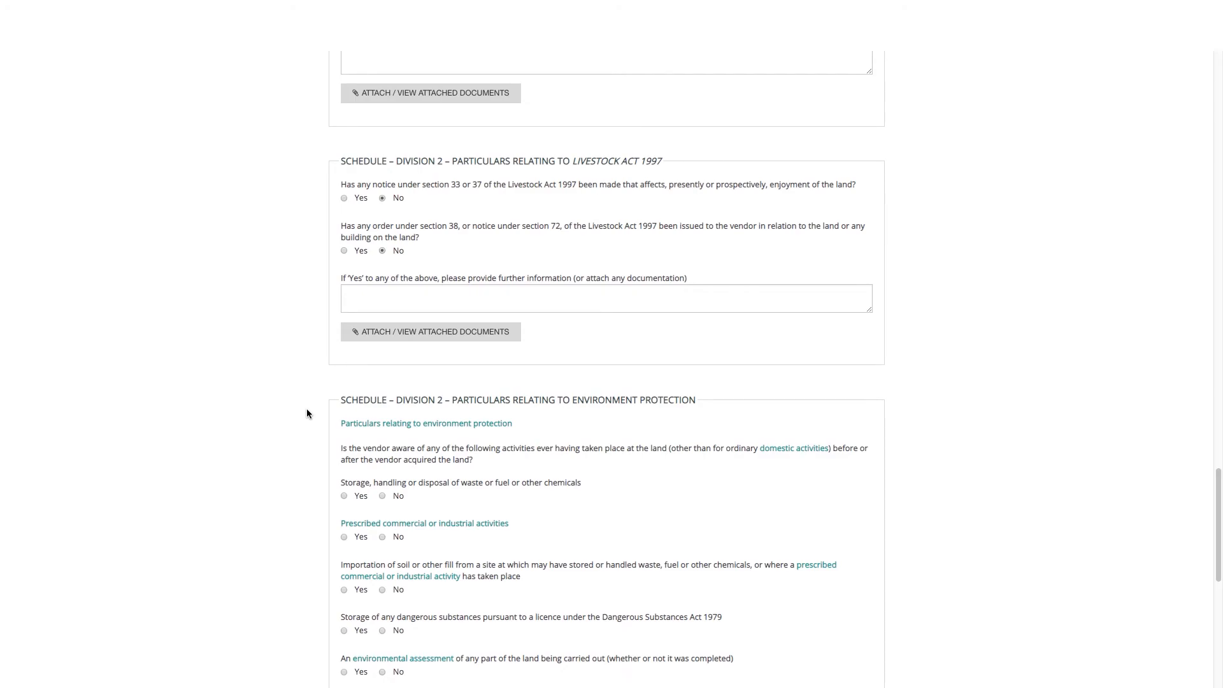
Open the environment protection Interpretation Table and read through the prescribed activities
click(364, 424)
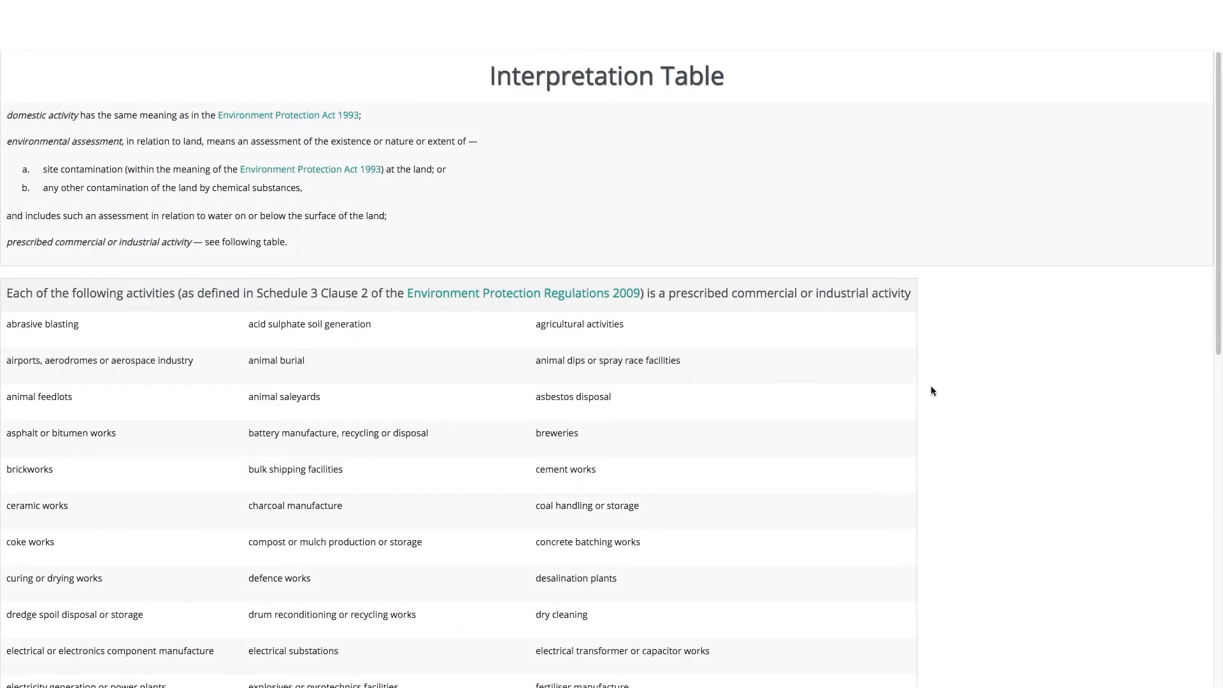
scroll(932, 390, down, 5)
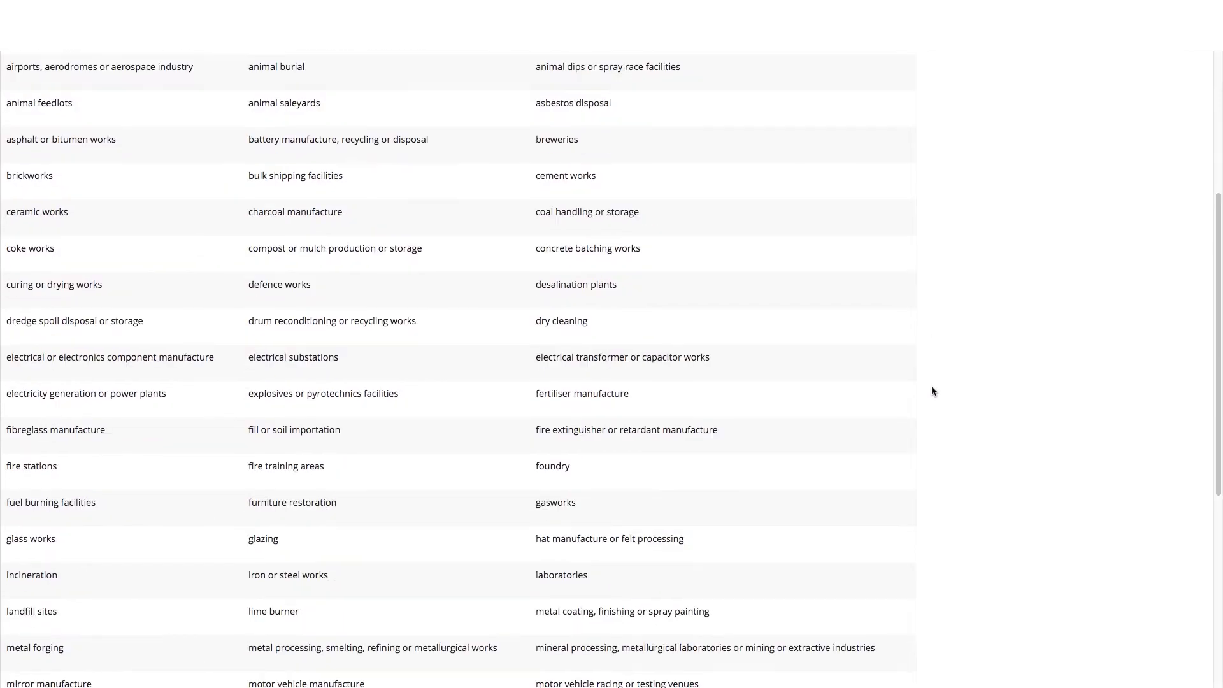
scroll(932, 391, down, 3)
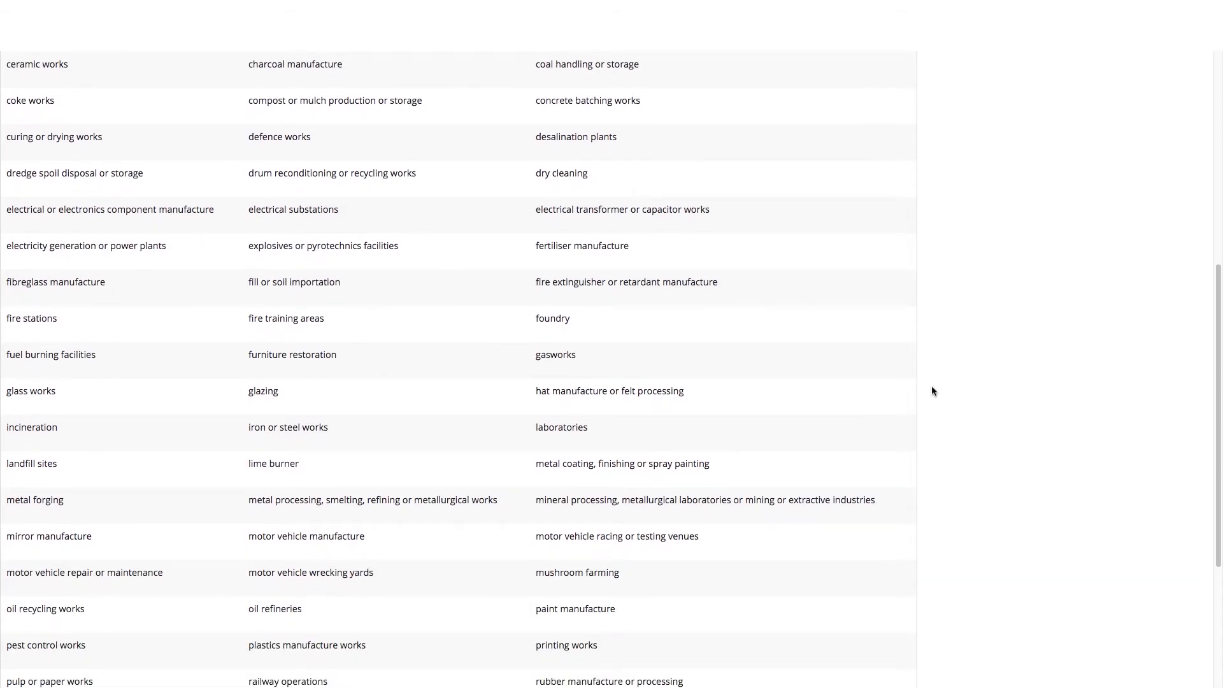
scroll(931, 391, down, 1)
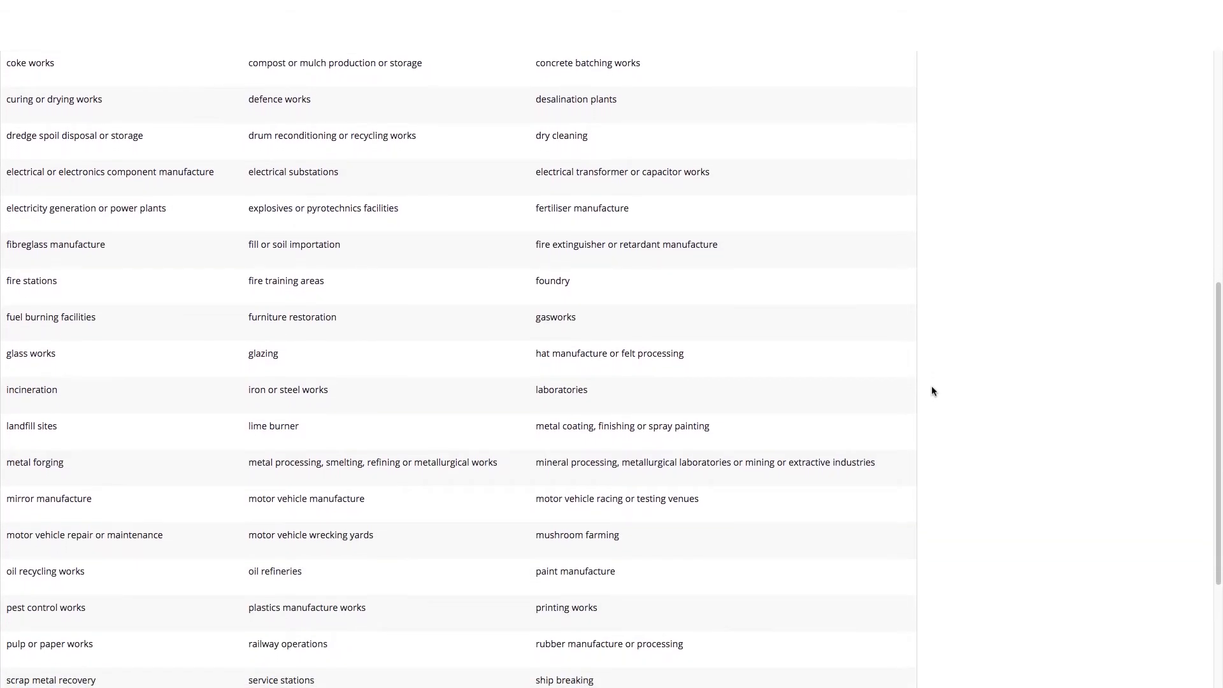
scroll(931, 385, down, 1)
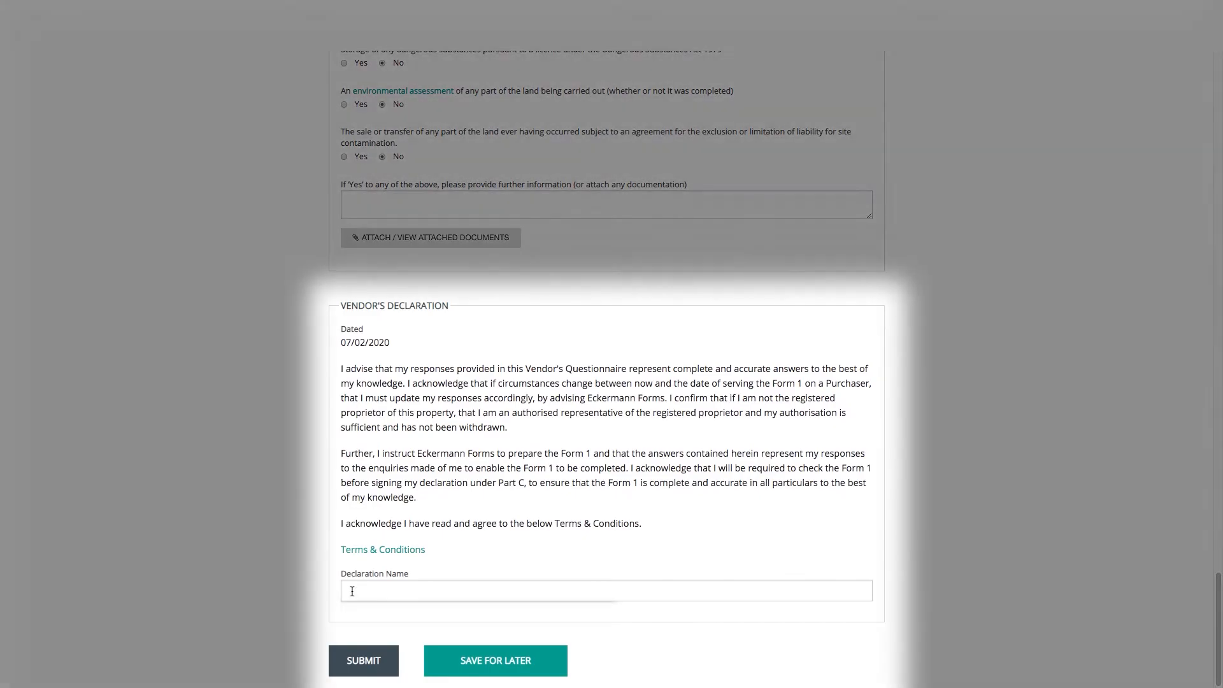
Enter the vendor's full name as Declaration Name and submit the questionnaire
click(395, 590)
text(Example Vendo)
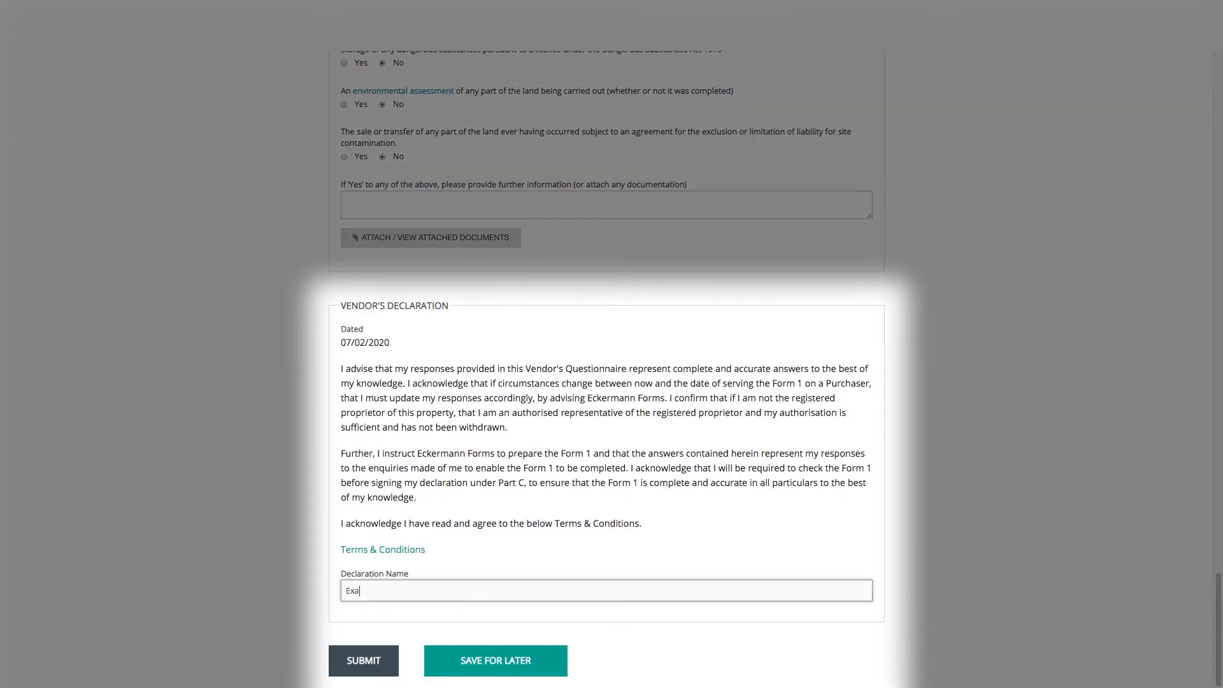
text(r 4)
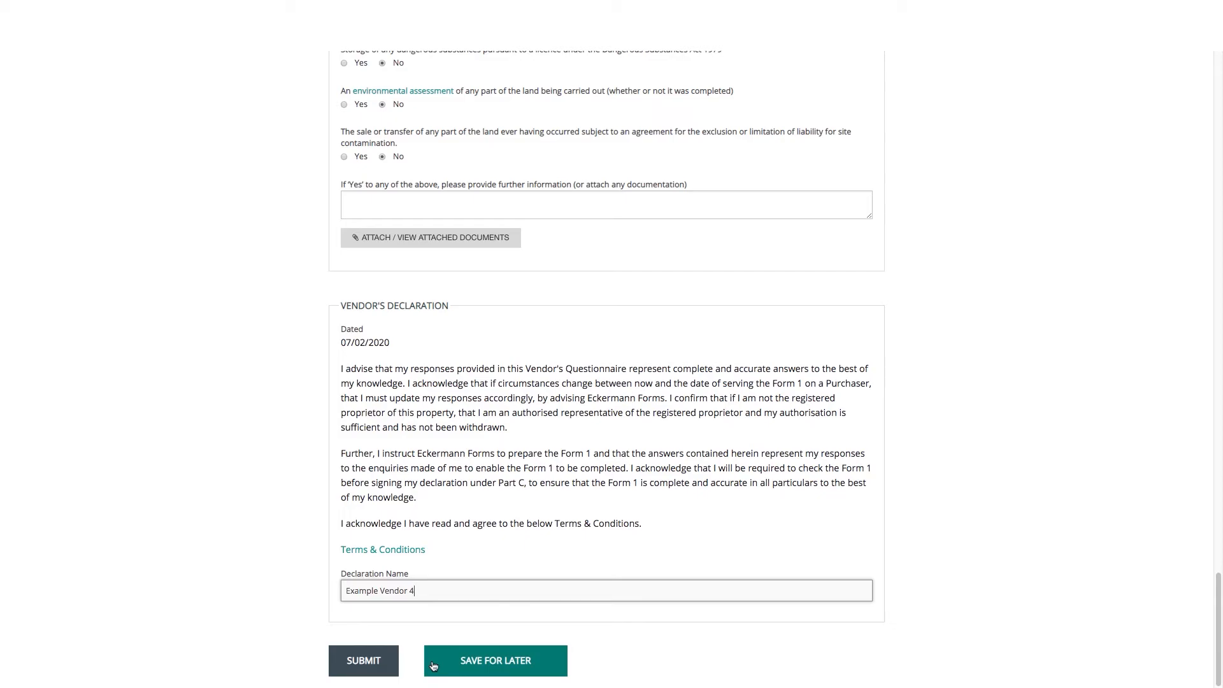
click(393, 667)
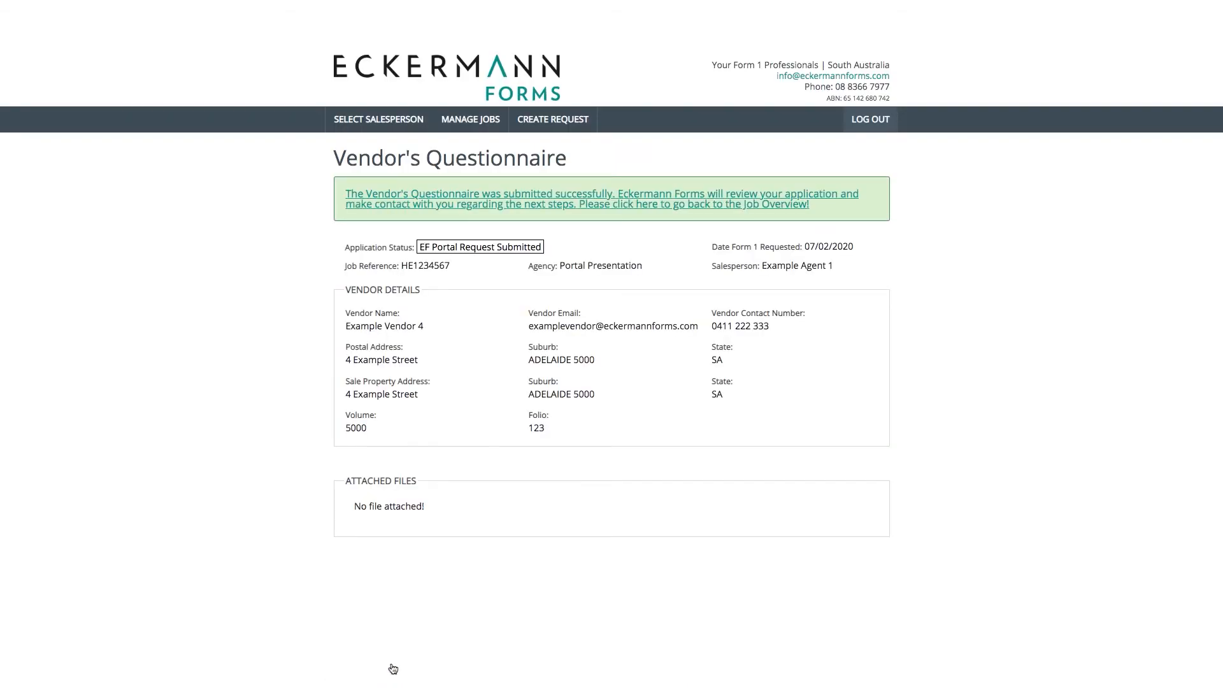
Return to Job Overview and view the questionnaire recorded as submitted on 07/02/2020
click(388, 205)
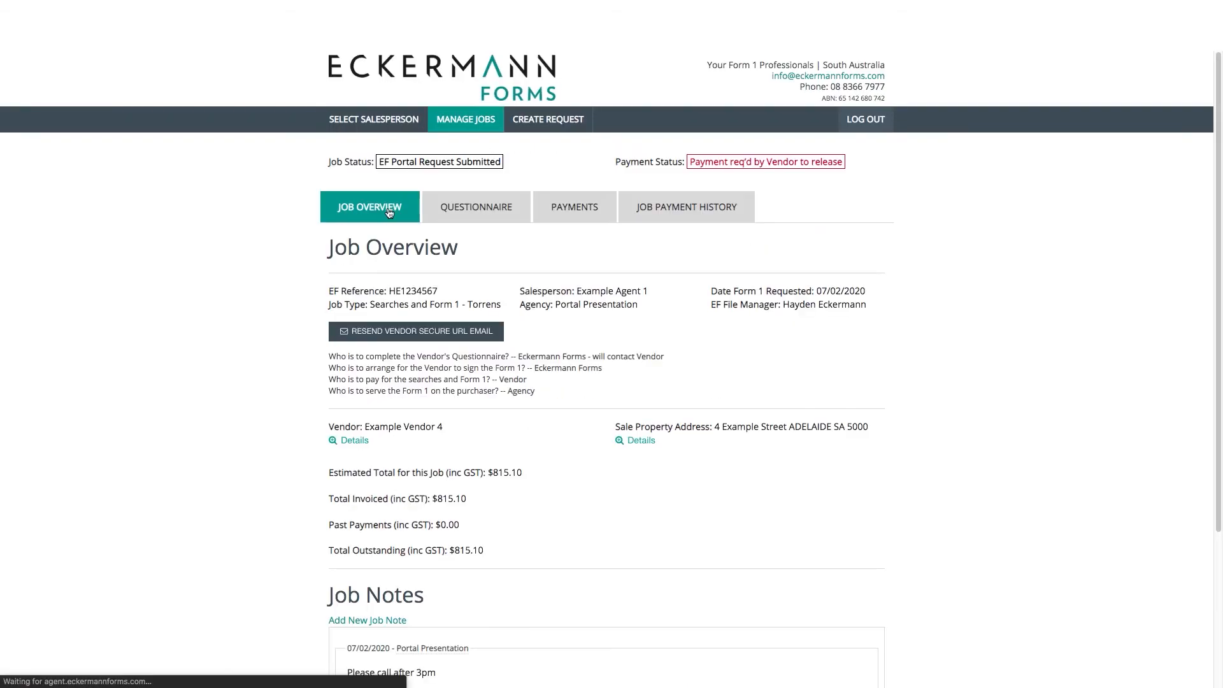
click(450, 219)
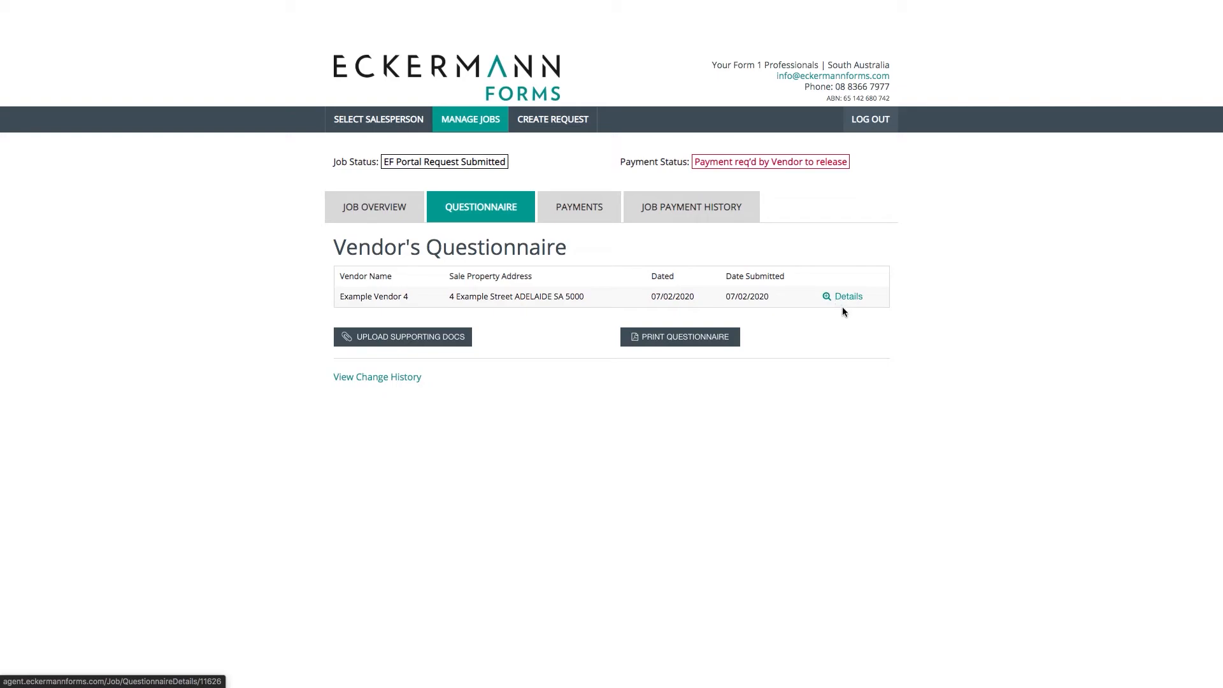
Open the job's Payment page showing $815.10 outstanding for credit card payment
click(586, 210)
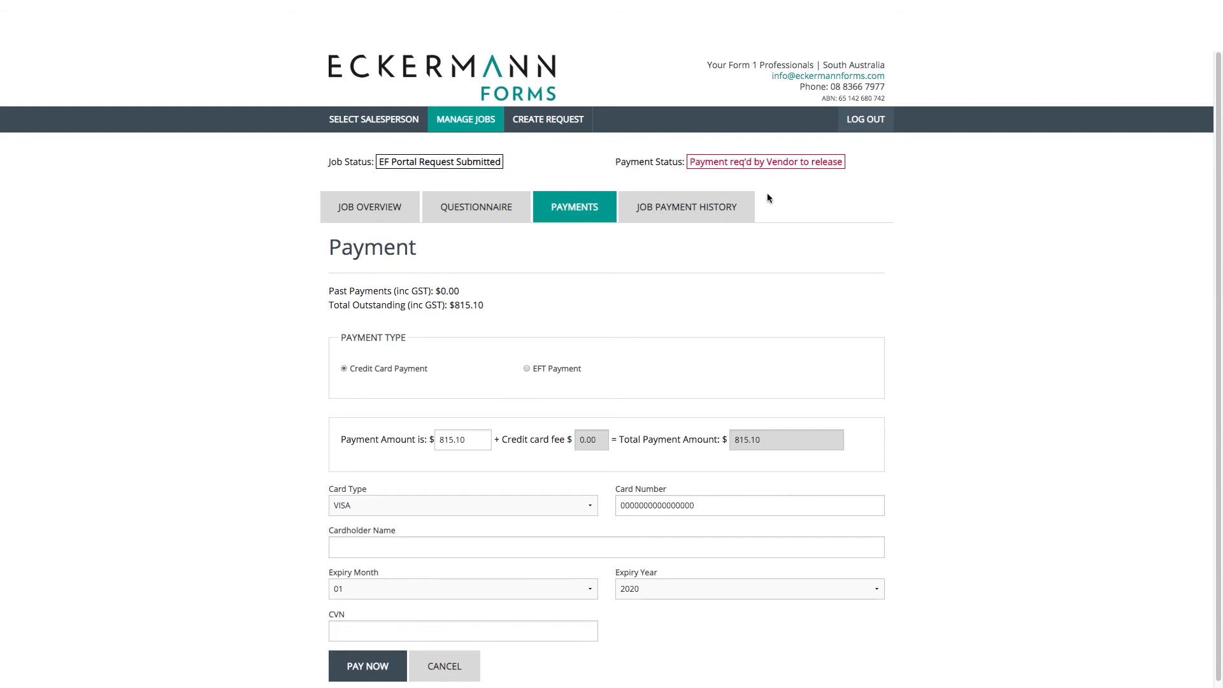
View the Job Payment History and open the printable tax invoice and statement
click(746, 203)
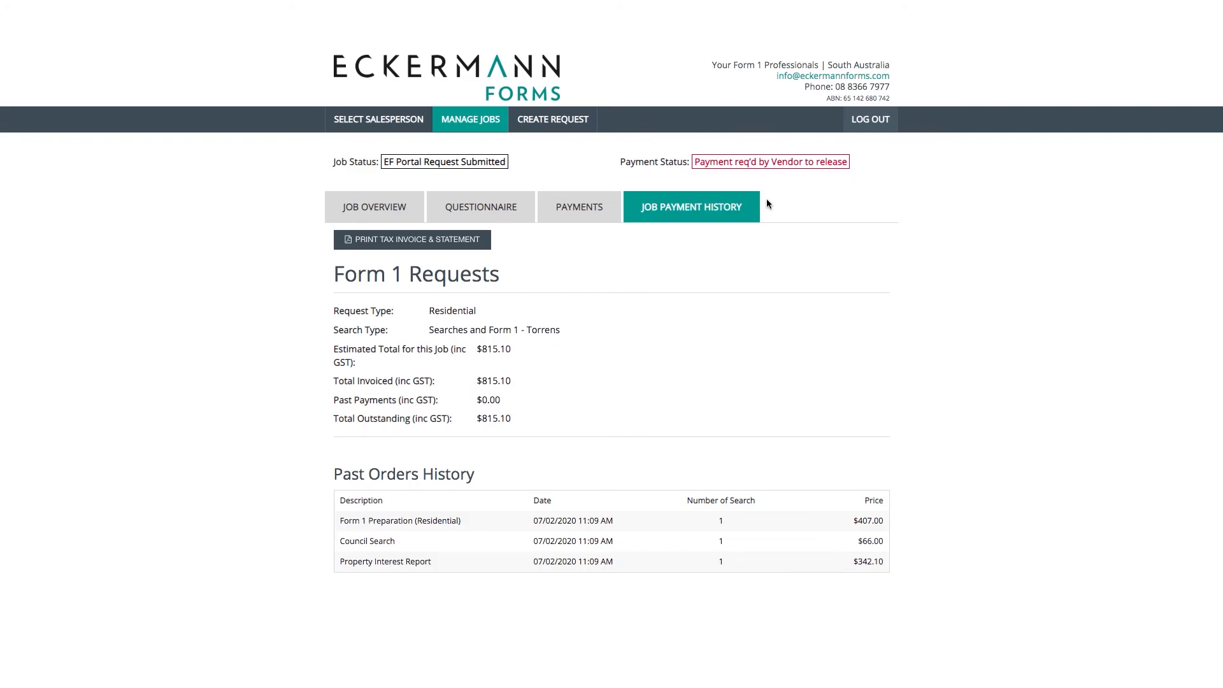
click(479, 249)
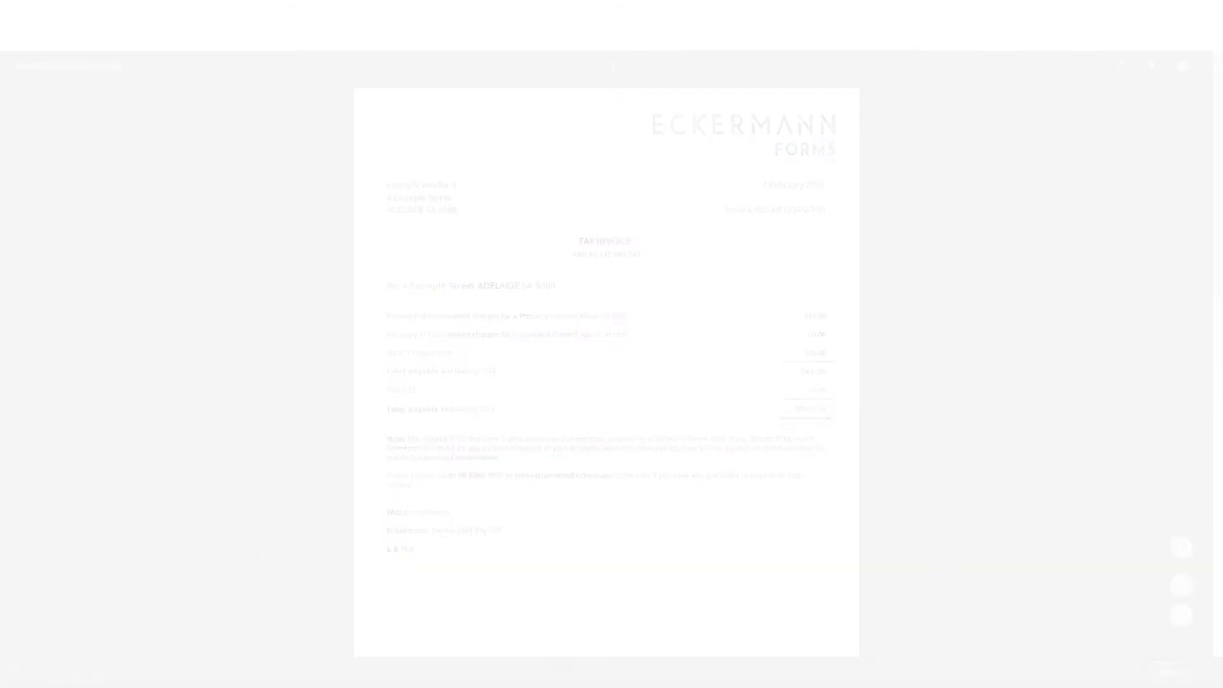